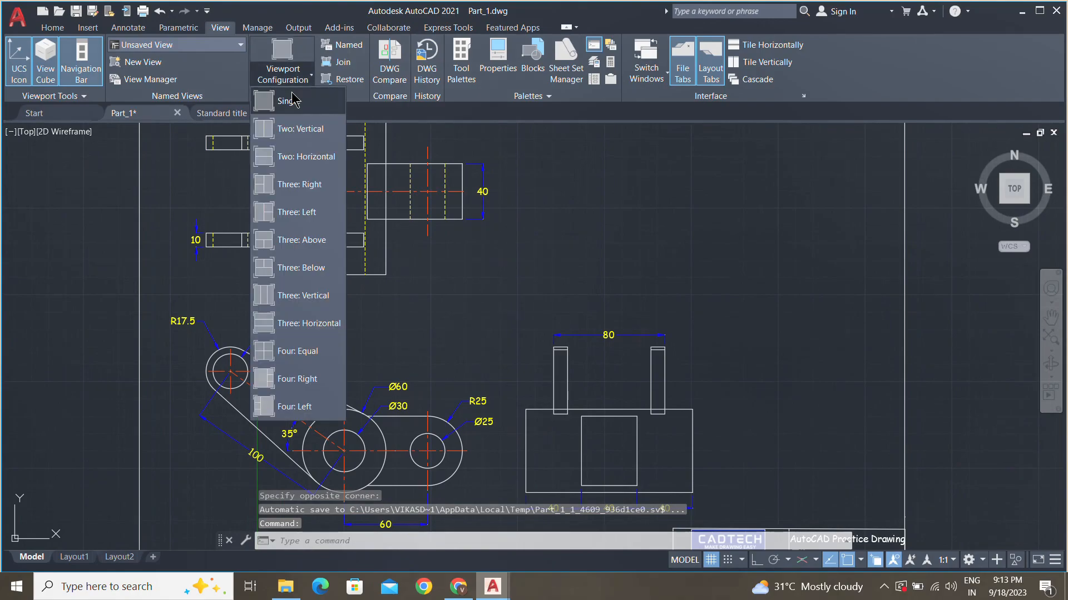
# - Copy the dimensioned front view of the arm with its centrelines to the empty area right of the title-block sheet
pyautogui.press('Escape')
pyautogui.moveTo(424, 279); pyautogui.dragTo(424, 167, button='middle')
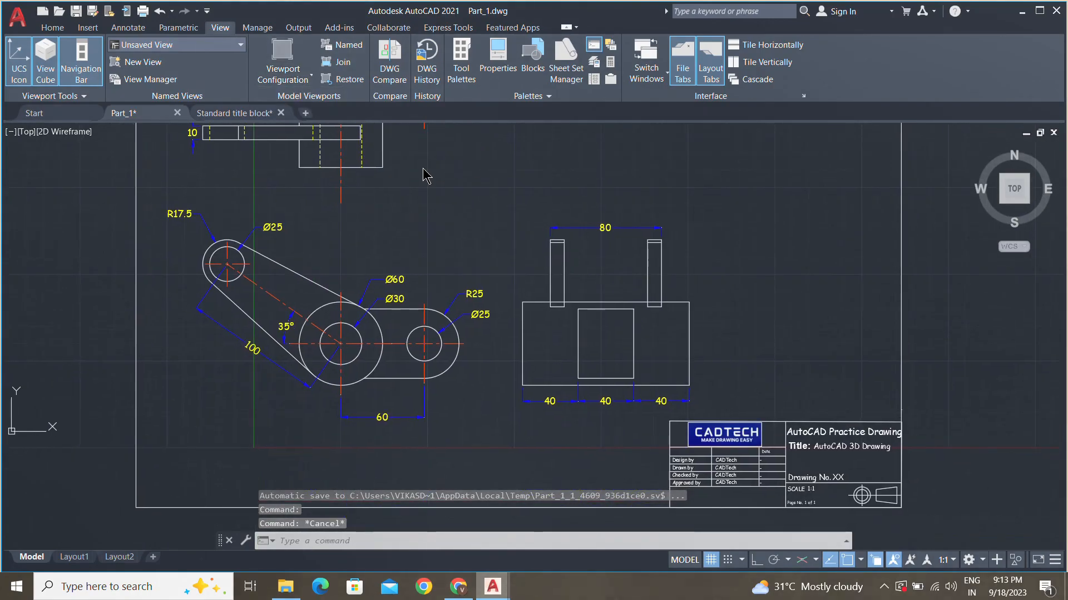
pyautogui.click(495, 442)
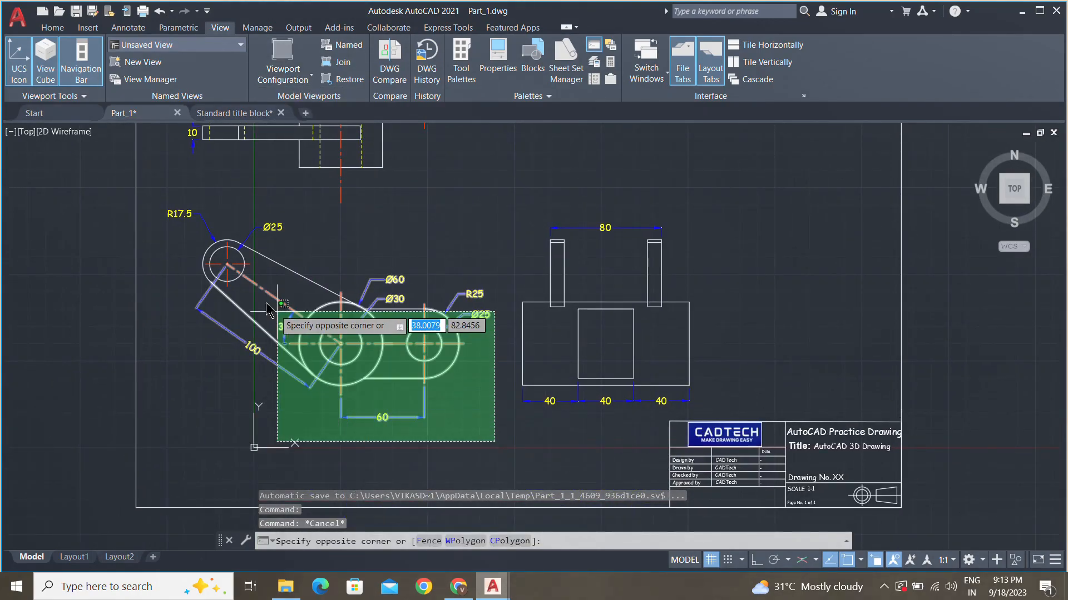
pyautogui.click(173, 206)
pyautogui.moveTo(391, 321); pyautogui.dragTo(301, 349, button='middle')
pyautogui.write('c')
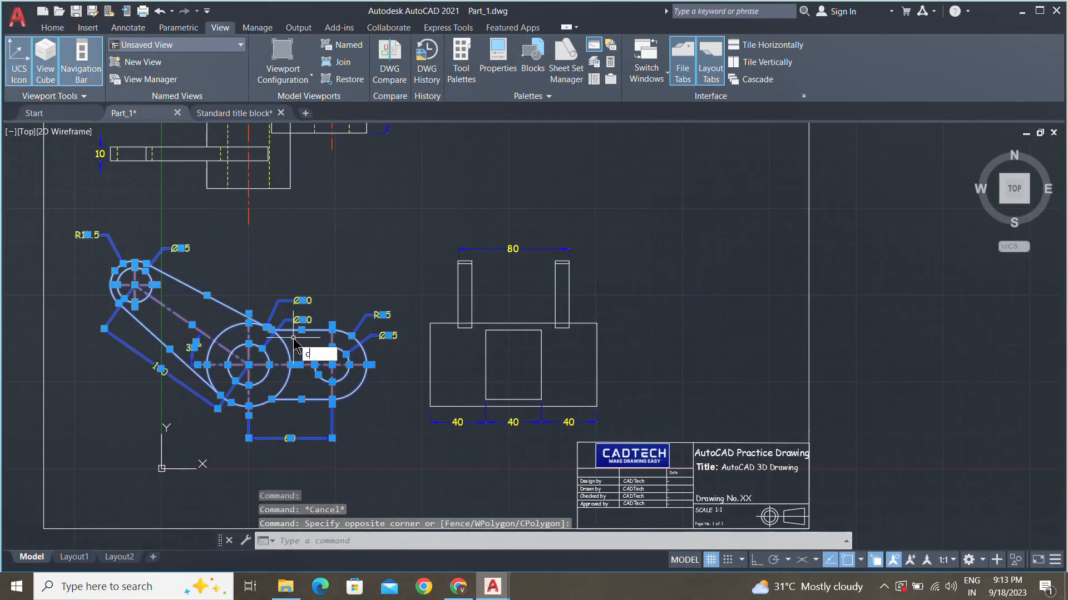
pyautogui.write('o')
pyautogui.press('Return')
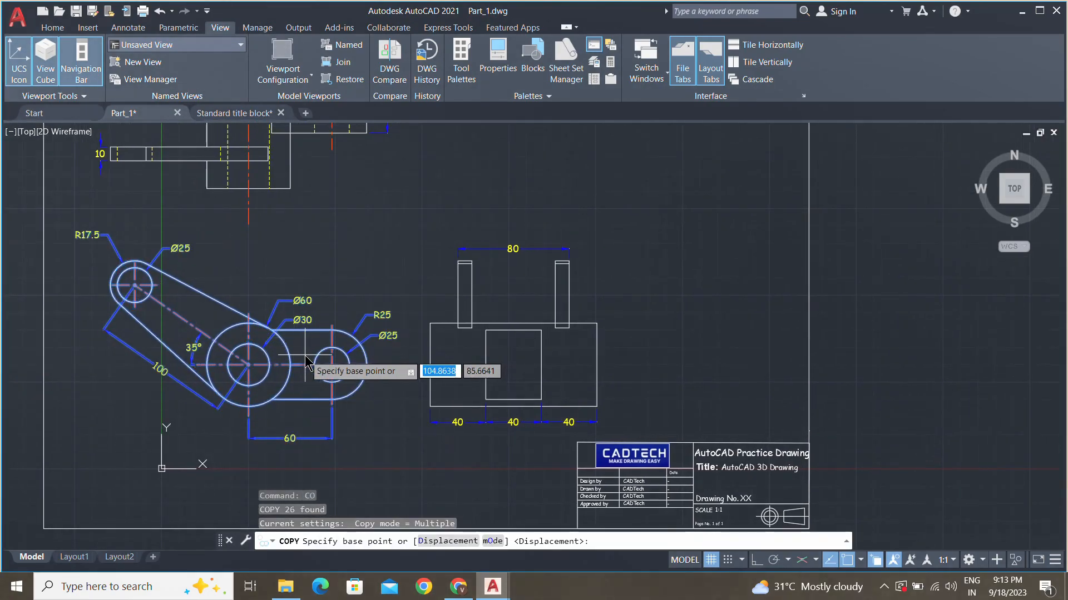
pyautogui.click(301, 367)
pyautogui.moveTo(745, 387); pyautogui.dragTo(400, 406, button='middle')
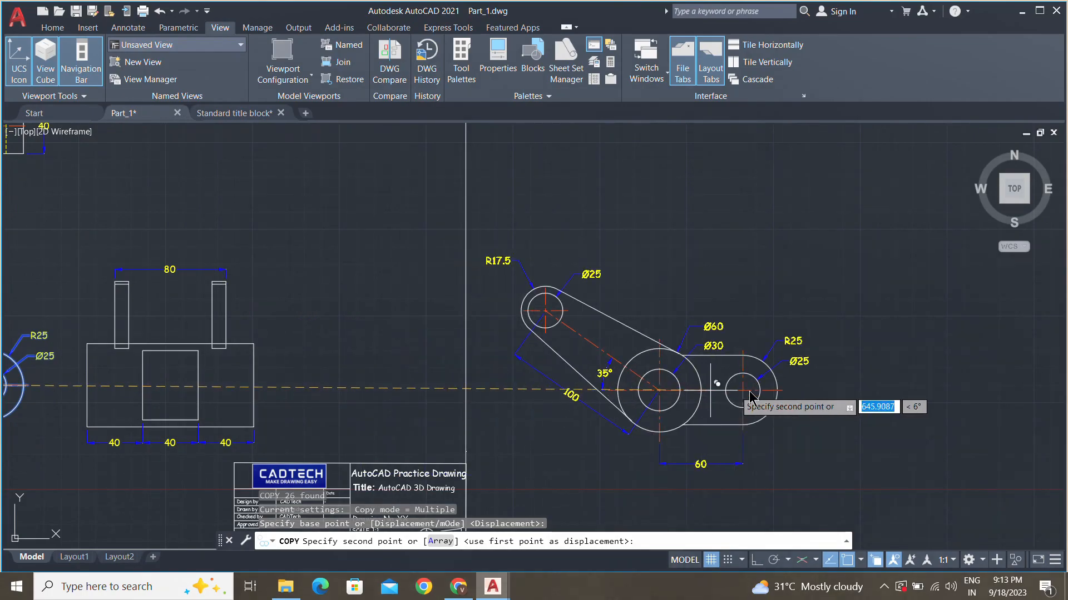
pyautogui.click(771, 389)
pyautogui.press('Escape')
# - Erase the centrelines and dimensions around the central boss and the right-hand lug of the copied view
pyautogui.scroll(2, 742, 401)
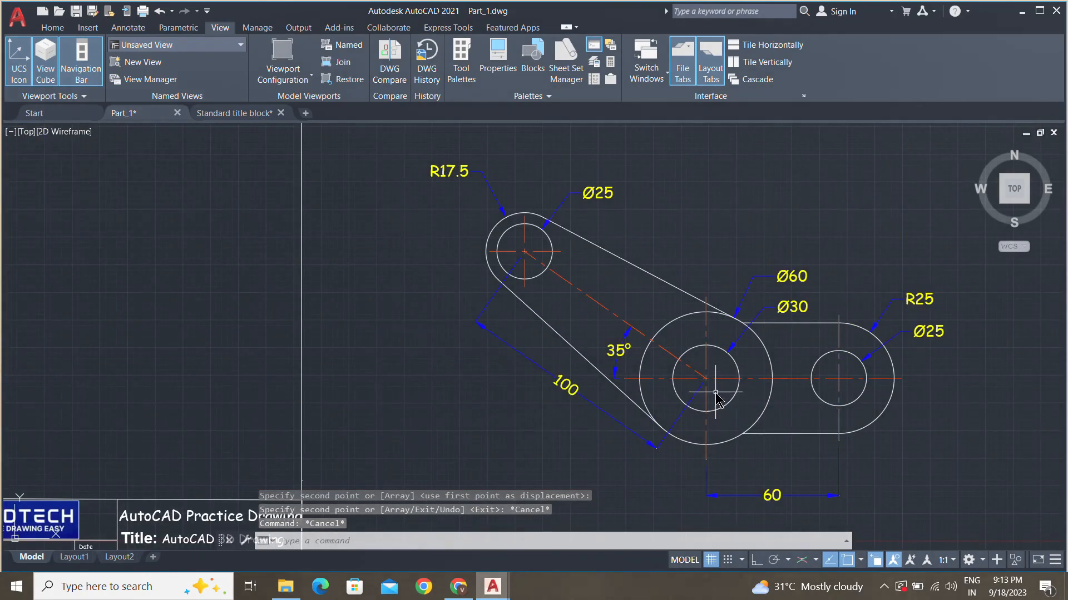
pyautogui.click(716, 376)
pyautogui.click(694, 374)
pyautogui.press('Delete')
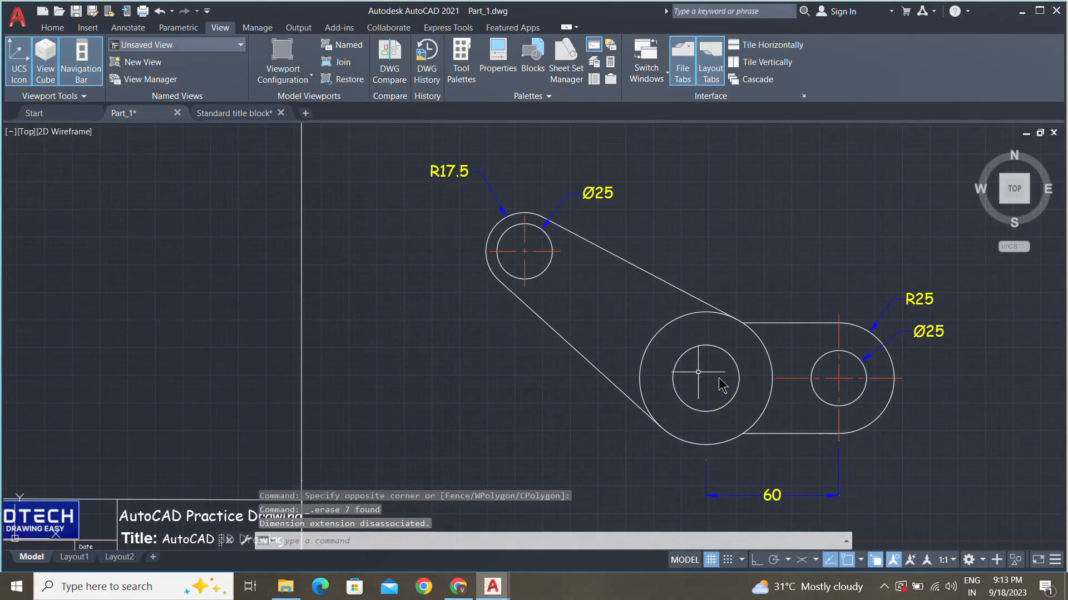
pyautogui.click(830, 456)
pyautogui.press('Delete')
pyautogui.click(845, 390)
pyautogui.click(833, 373)
pyautogui.press('Delete')
# - Erase the centre marks and the R17.5 and Ø25 dimensions at the copied arm's upper-left end
pyautogui.scroll(4, 522, 244)
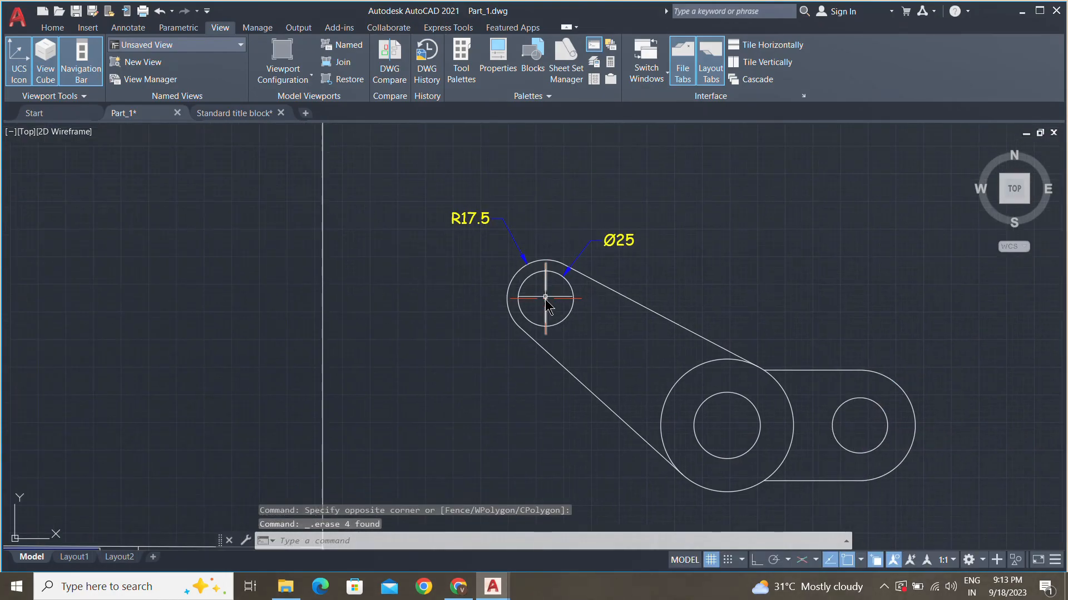
pyautogui.click(548, 305)
pyautogui.click(512, 271)
pyautogui.press('Delete')
# - Split the model space into two vertical viewports
pyautogui.scroll(-6, 542, 284)
pyautogui.moveTo(536, 289); pyautogui.dragTo(479, 292, button='middle')
pyautogui.moveTo(468, 365)
pyautogui.mouseDown(button='middle')
pyautogui.moveTo(598, 355)
pyautogui.moveTo(650, 338)
pyautogui.mouseUp(button='middle')
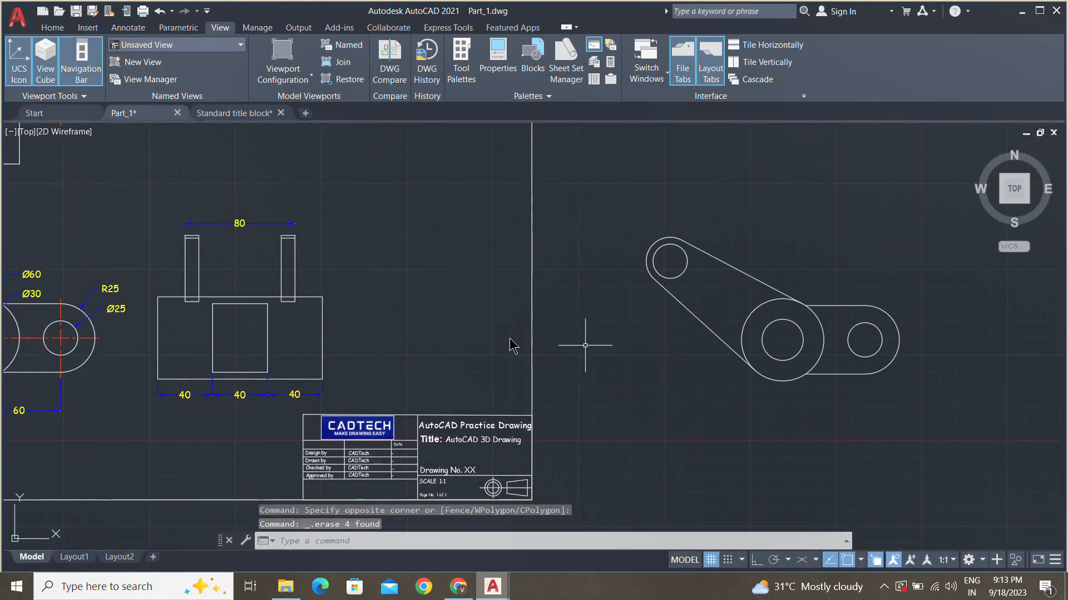
pyautogui.click(282, 60)
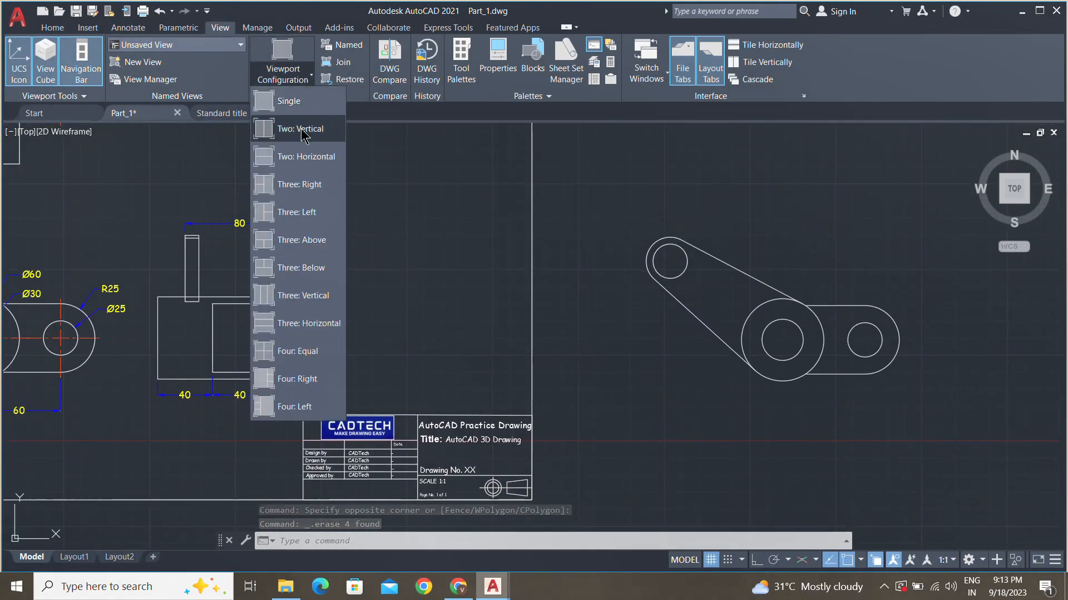
pyautogui.click(295, 100)
# - Frame the dimensioned views in the left viewport and shift the divider to widen the right viewport
pyautogui.moveTo(647, 356); pyautogui.dragTo(467, 346, button='middle')
pyautogui.click(359, 356)
pyautogui.moveTo(333, 373); pyautogui.dragTo(553, 351, button='middle')
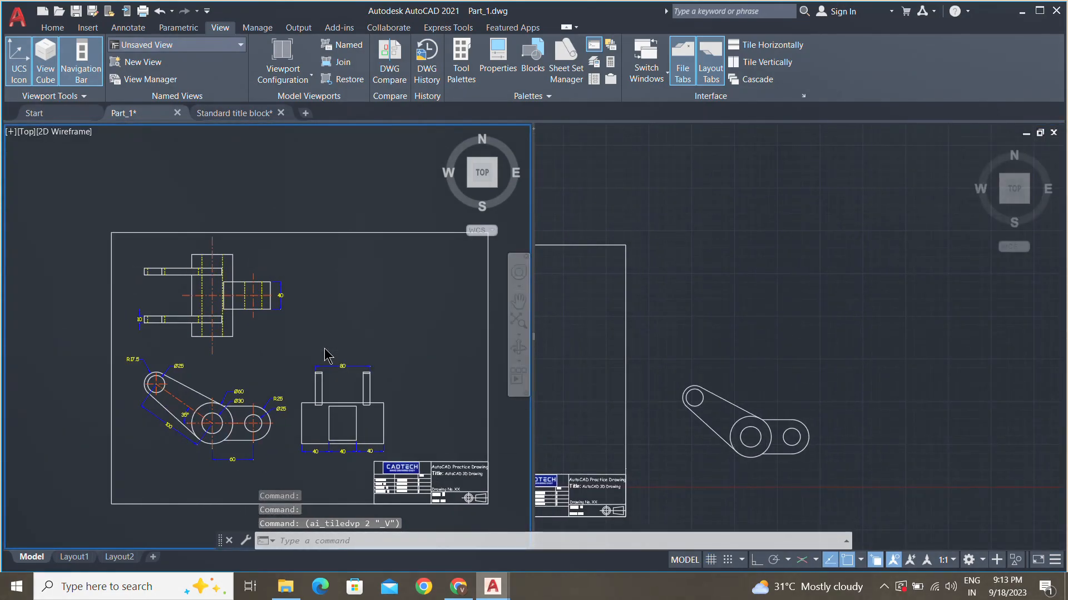
pyautogui.scroll(2, 327, 351)
pyautogui.moveTo(317, 339); pyautogui.dragTo(467, 329, button='middle')
pyautogui.scroll(-2, 417, 298)
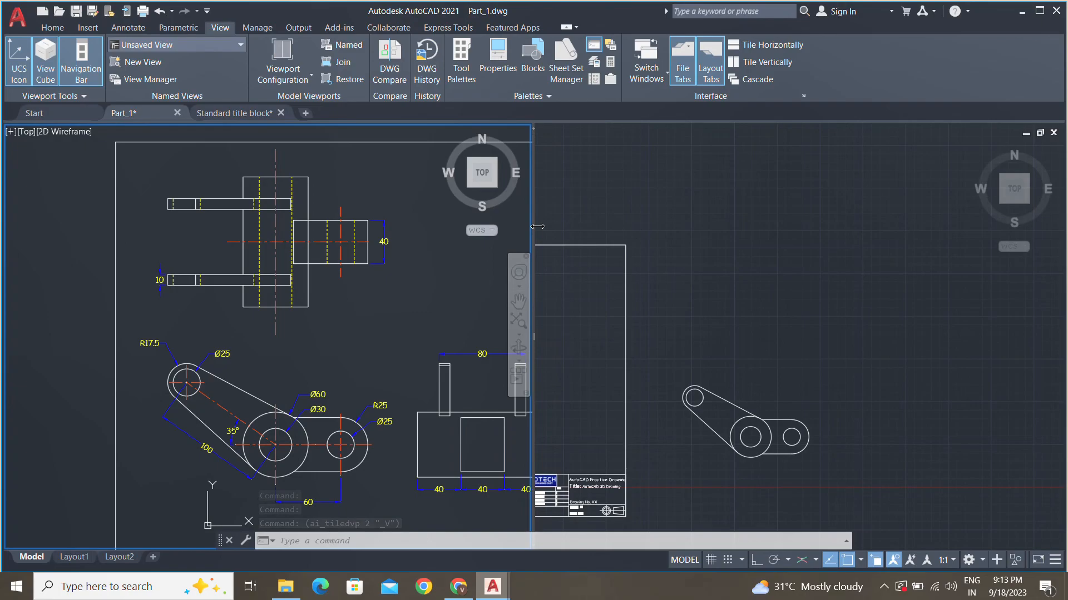
pyautogui.moveTo(535, 233); pyautogui.dragTo(472, 234)
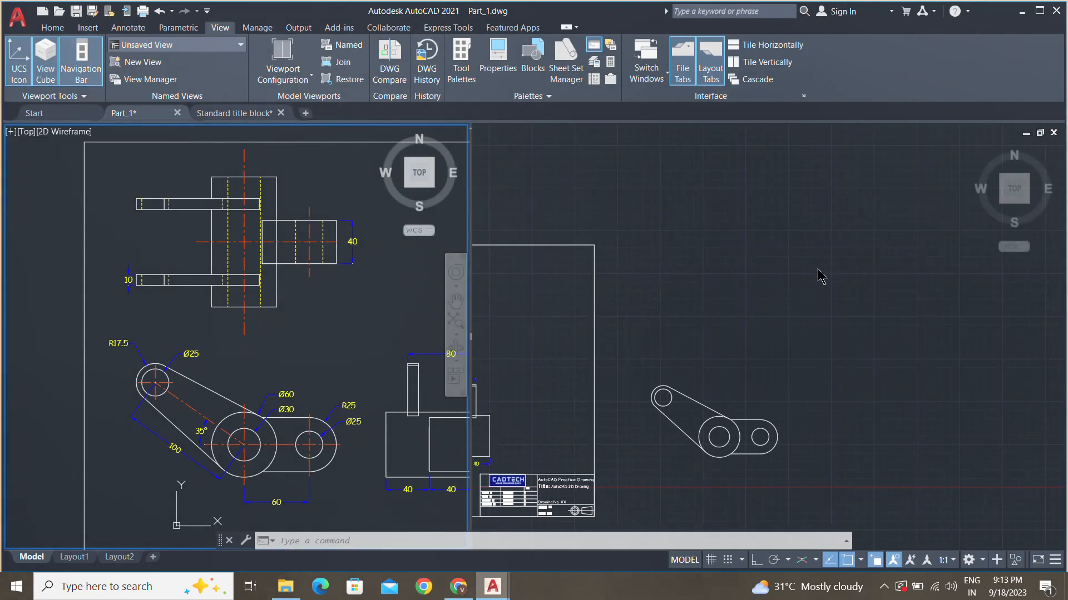
# - Set the right viewport to the SW Isometric view and frame the copied profile in it
pyautogui.click(993, 209)
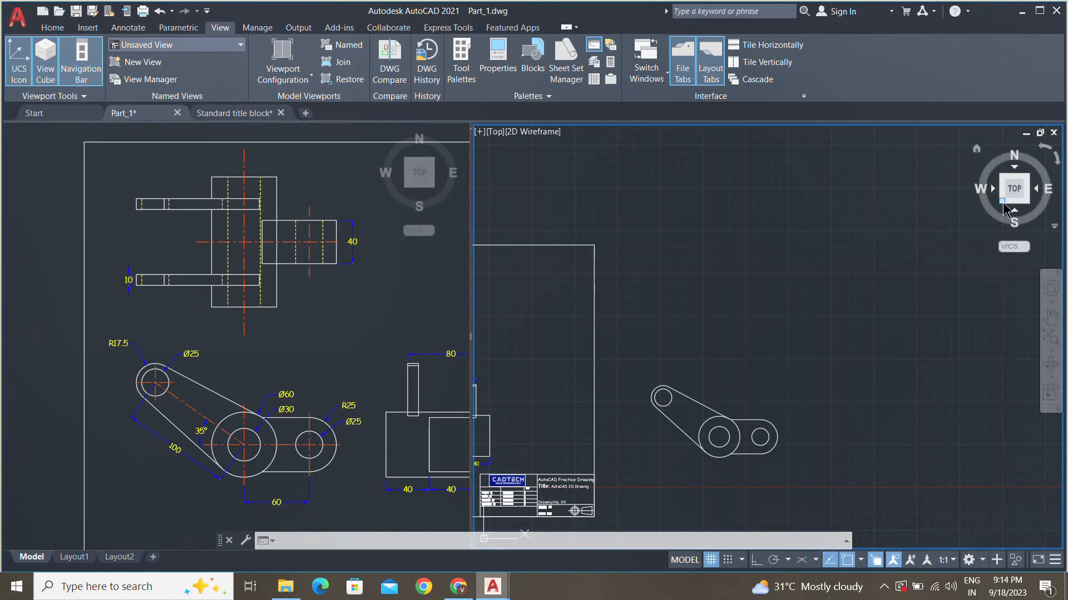
pyautogui.click(1002, 203)
pyautogui.scroll(2, 756, 382)
pyautogui.moveTo(745, 367); pyautogui.dragTo(729, 325, button='middle')
pyautogui.scroll(-1, 768, 366)
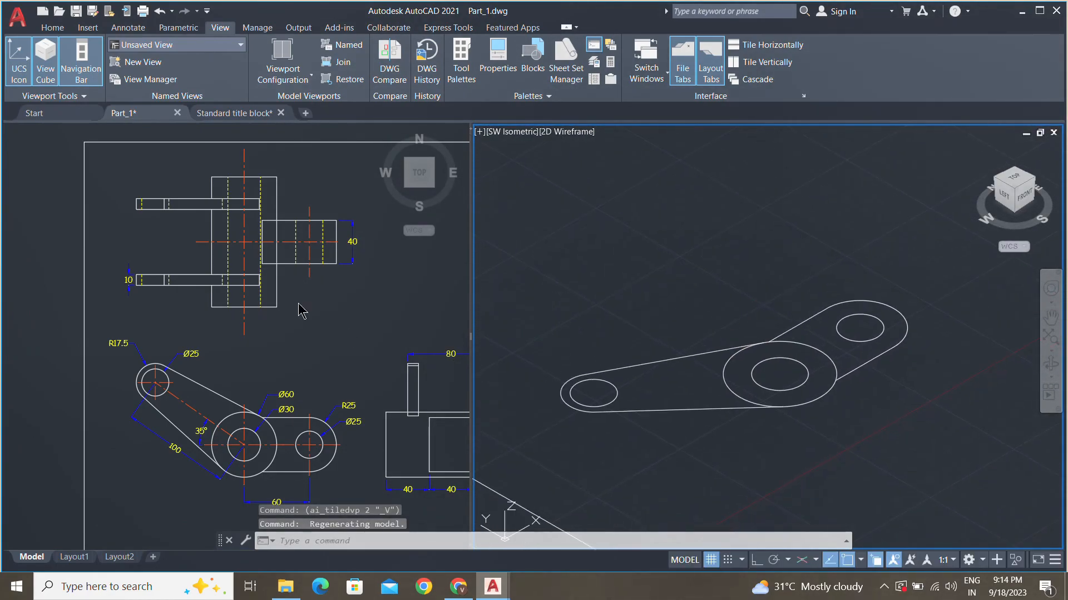
# - Add a linear dimension across the full width of the side view's body, placed above the 80 dimension
pyautogui.click(346, 336)
pyautogui.moveTo(353, 312)
pyautogui.mouseDown(button='middle')
pyautogui.moveTo(351, 328)
pyautogui.moveTo(284, 256)
pyautogui.mouseUp(button='middle')
pyautogui.scroll(2, 320, 421)
pyautogui.moveTo(320, 422); pyautogui.dragTo(172, 442, button='middle')
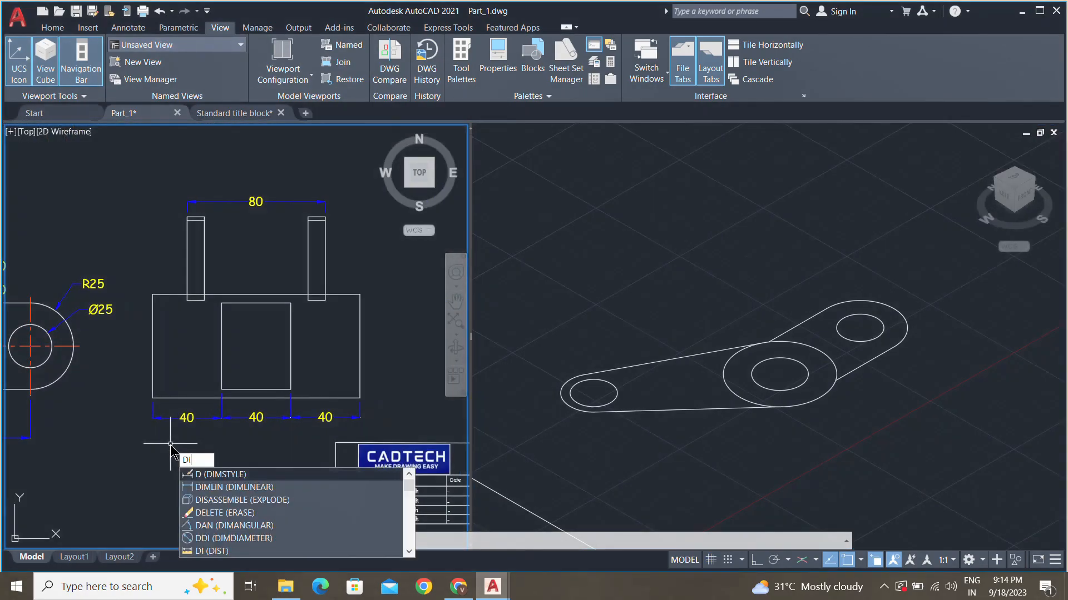
pyautogui.write('li')
pyautogui.press('Return')
pyautogui.click(153, 294)
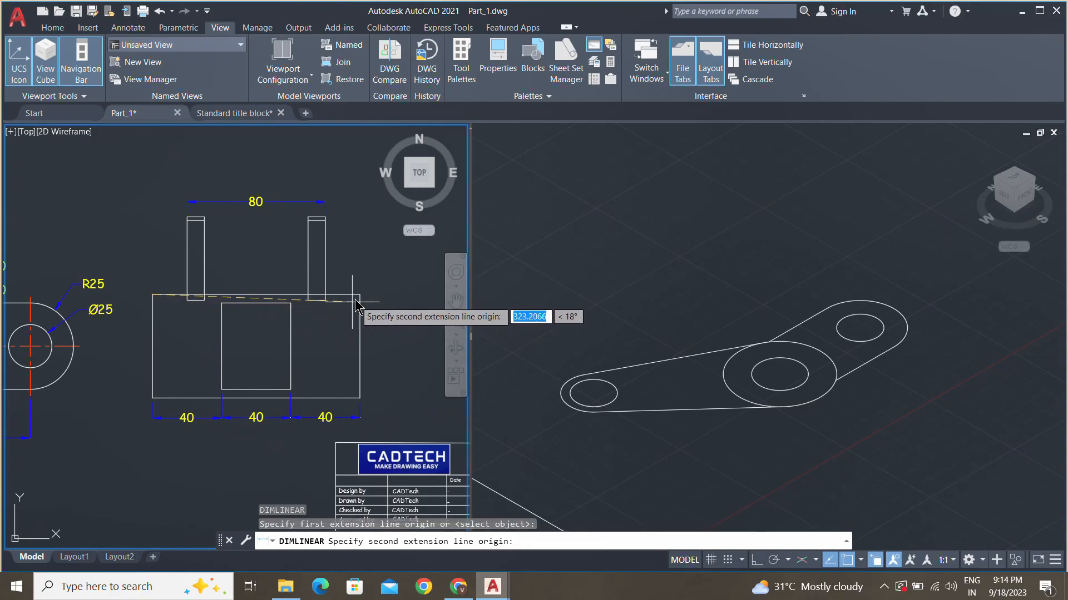
pyautogui.click(360, 294)
pyautogui.click(293, 176)
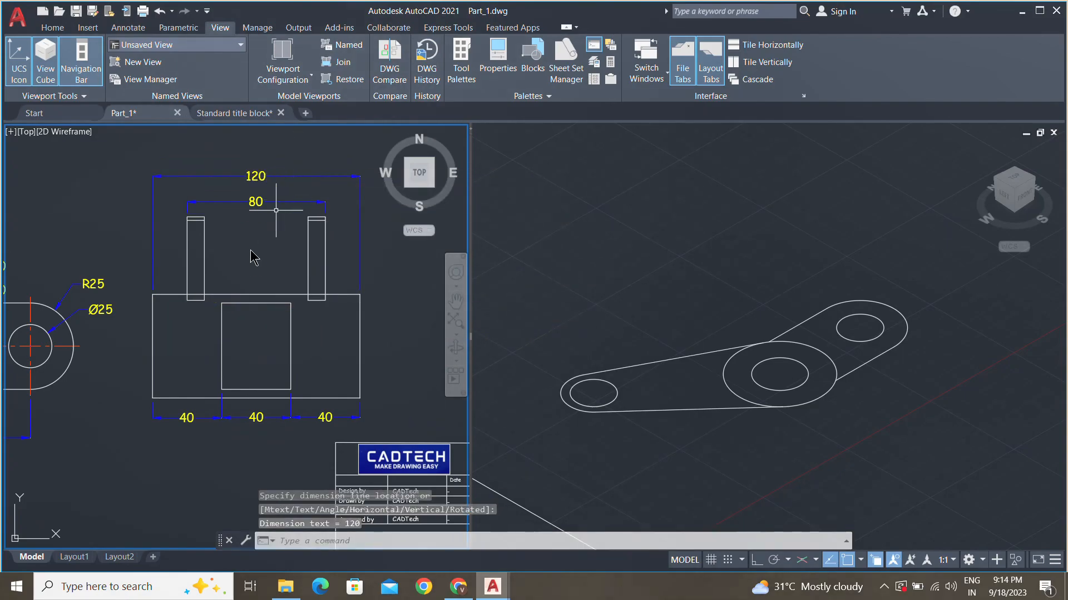
# - Add a linear dimension from the side view body's left edge to the left arm's outer edge
pyautogui.moveTo(261, 262); pyautogui.dragTo(310, 273, button='middle')
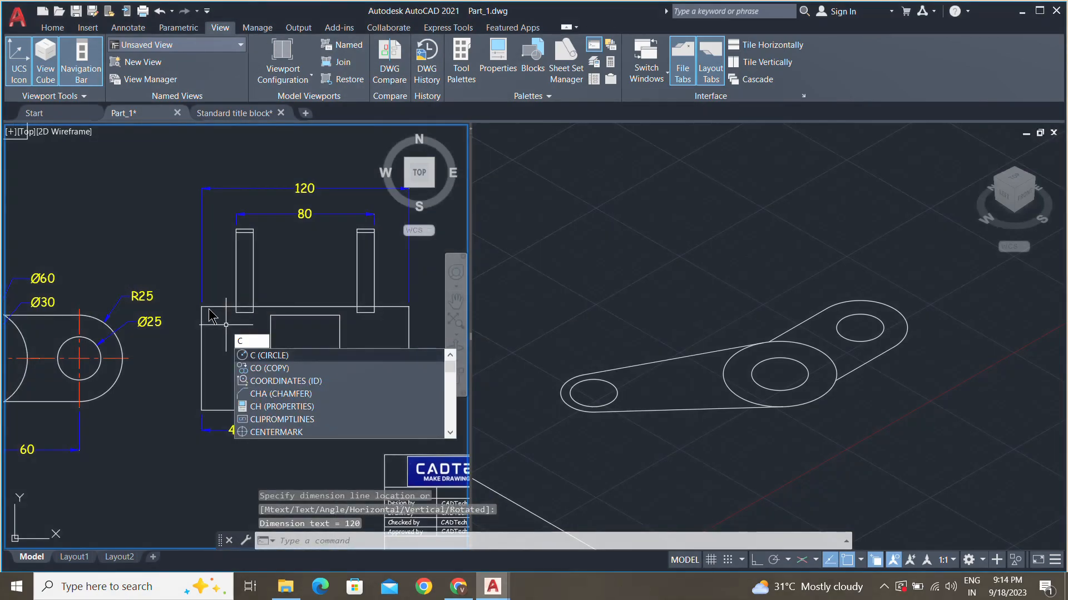
pyautogui.press('Escape')
pyautogui.write('dli')
pyautogui.press('Return')
pyautogui.click(201, 306)
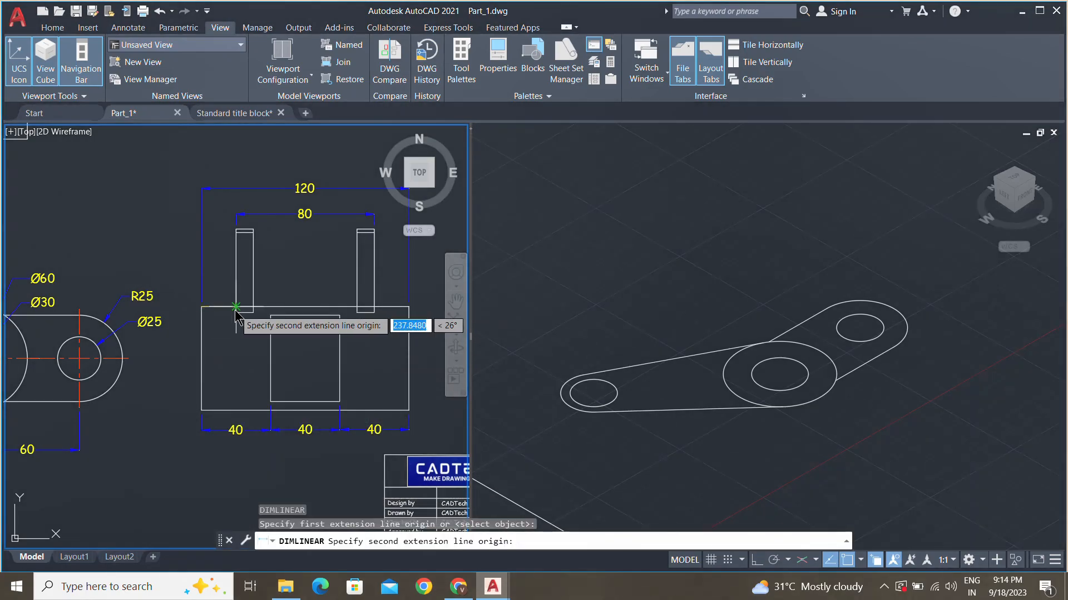
pyautogui.click(236, 306)
pyautogui.click(226, 269)
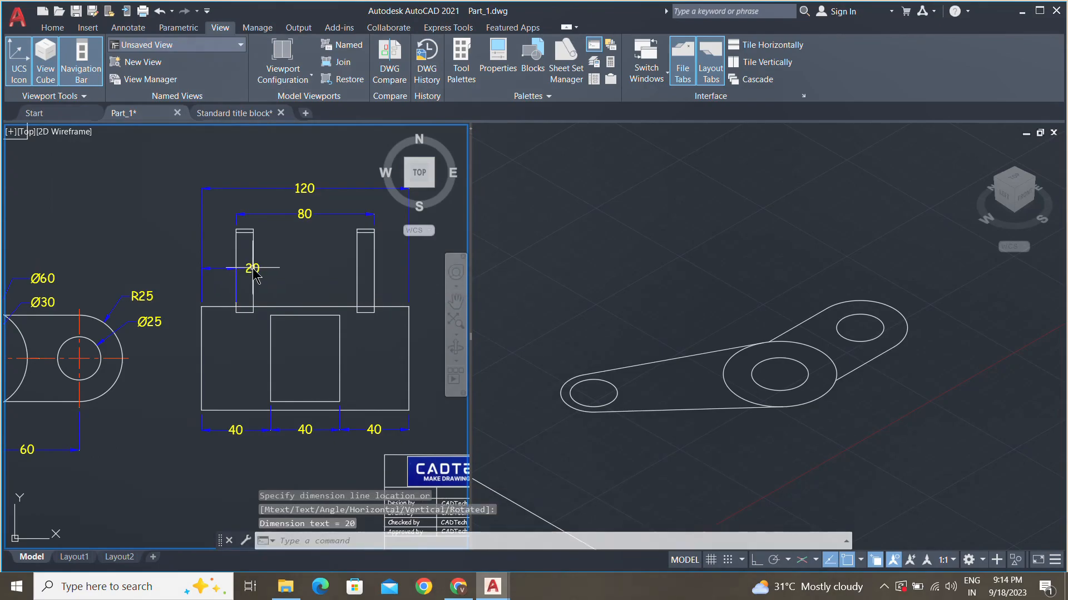
# - Move the arm-offset dimension's text outside its extension lines, to the left of the body edge
pyautogui.scroll(4, 239, 272)
pyautogui.click(255, 275)
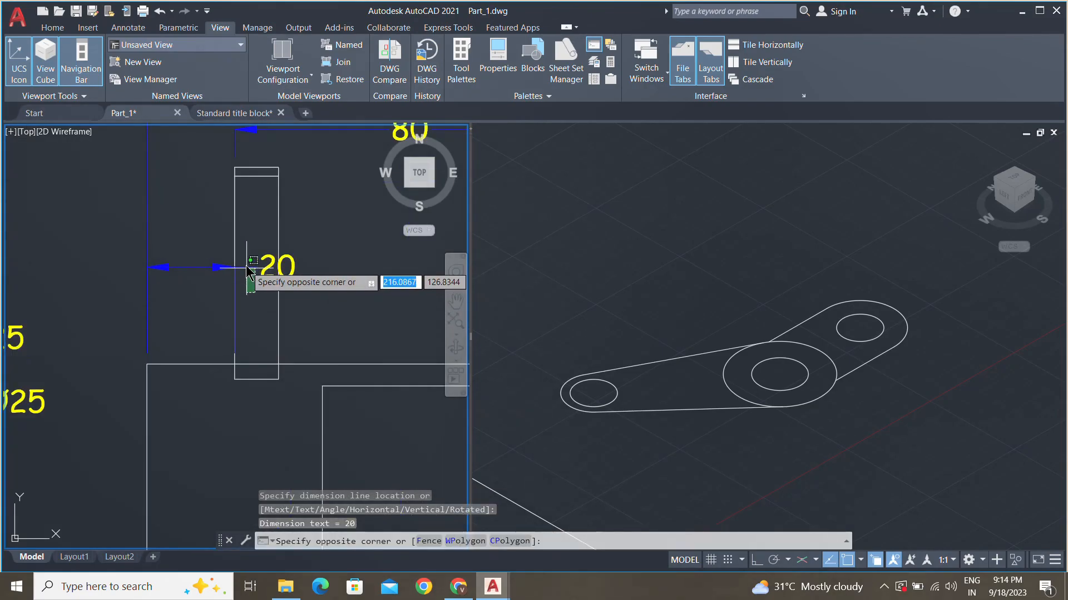
pyautogui.click(277, 267)
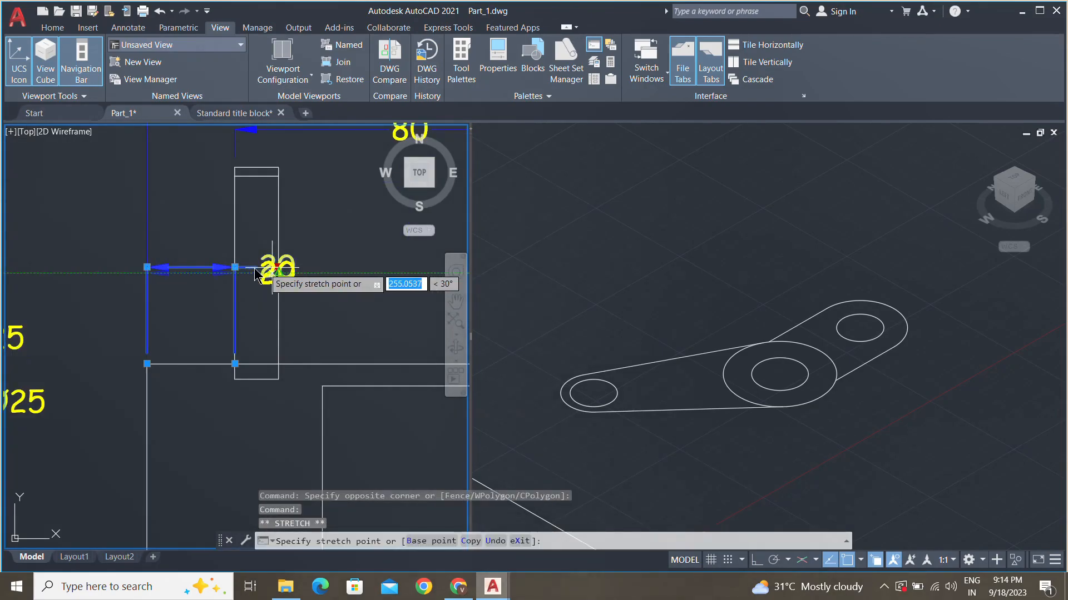
pyautogui.click(103, 263)
pyautogui.press('Escape')
# - Switch the workspace to 3D Modeling
pyautogui.scroll(-2, 157, 289)
pyautogui.moveTo(165, 293); pyautogui.dragTo(186, 343, button='middle')
pyautogui.scroll(-2, 256, 319)
pyautogui.moveTo(256, 318); pyautogui.dragTo(276, 299, button='middle')
pyautogui.scroll(4, 267, 303)
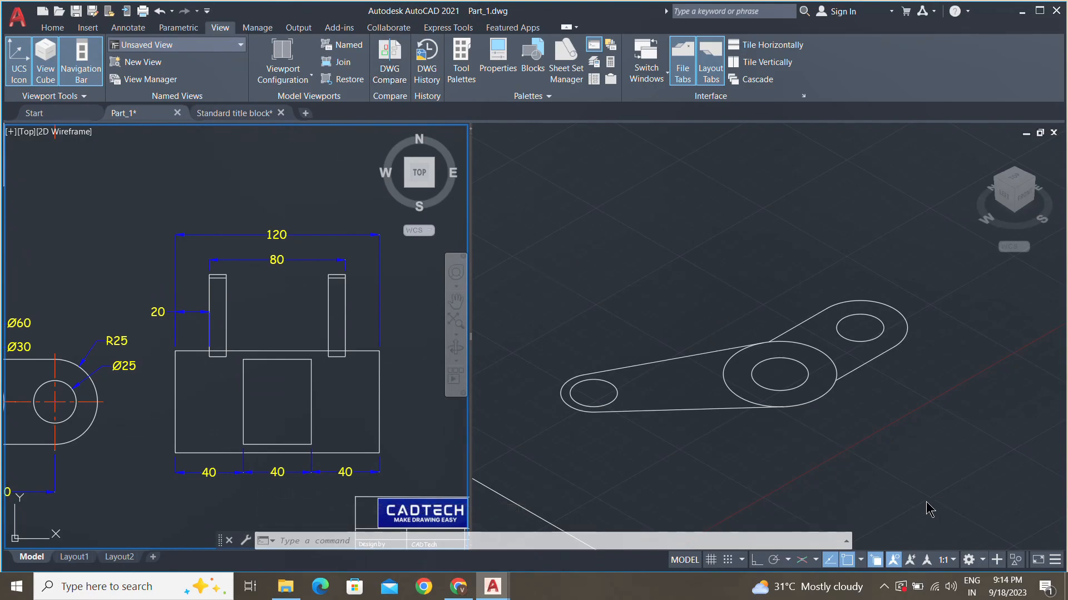
pyautogui.click(981, 563)
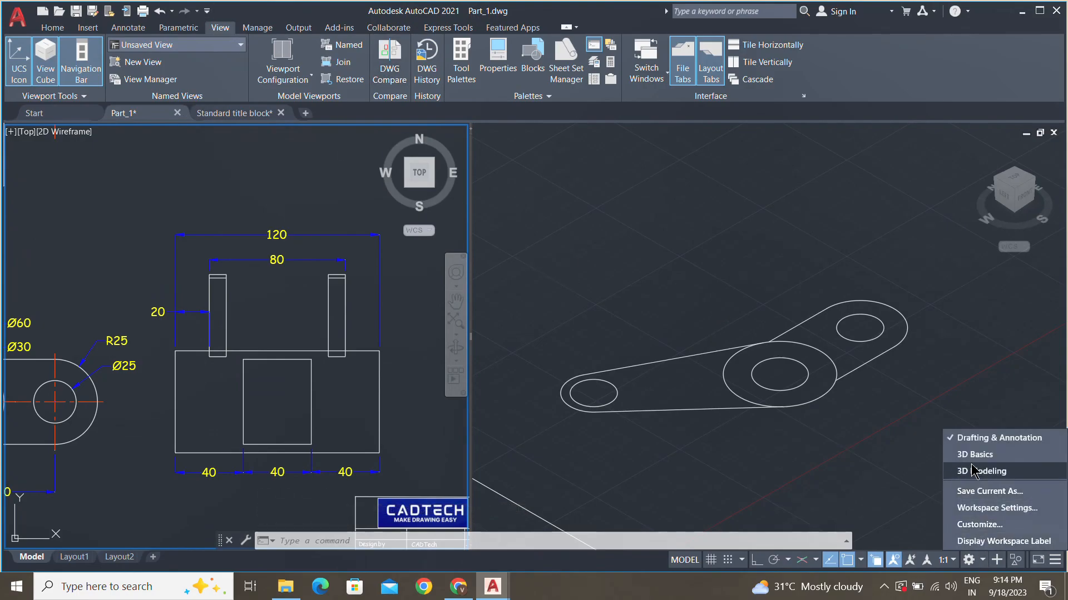
pyautogui.click(974, 496)
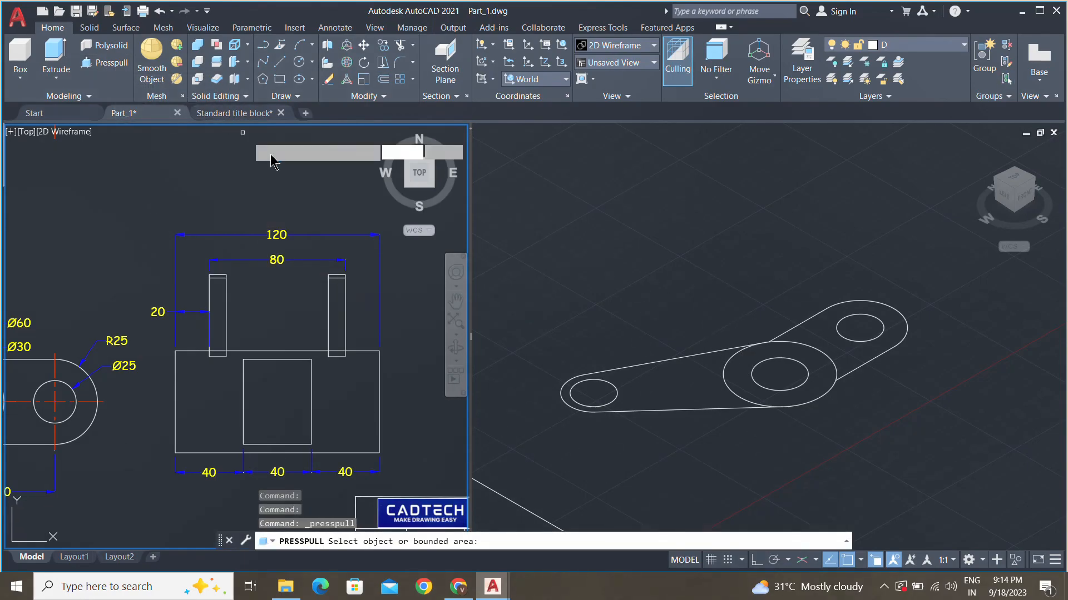
# - Presspull the ring between the two central circles in the isometric viewport to a height of 120
pyautogui.click(748, 372)
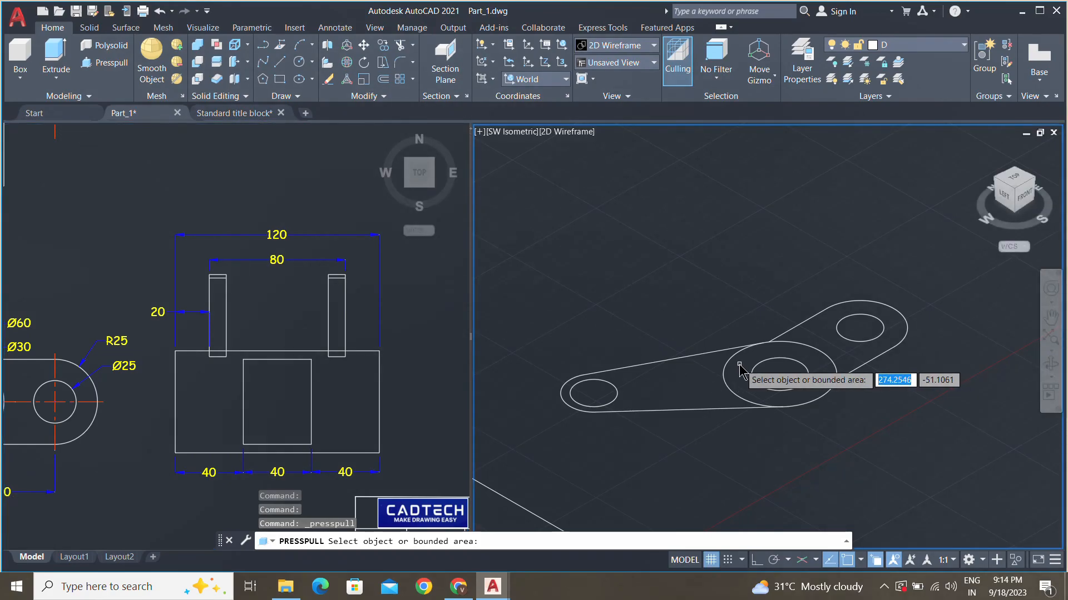
pyautogui.click(740, 371)
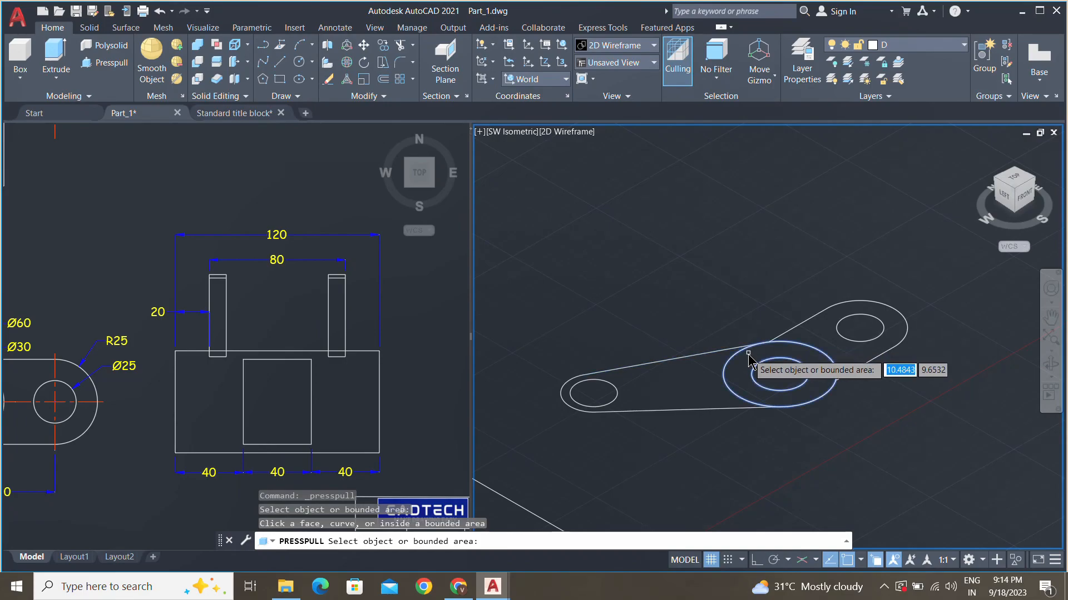
pyautogui.click(749, 367)
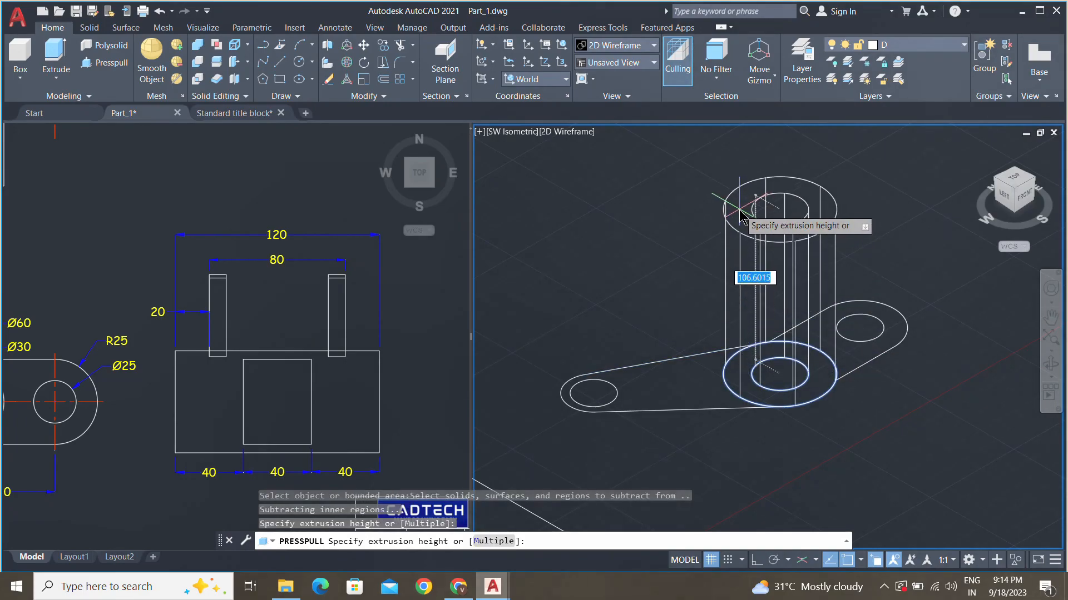
pyautogui.press('Return')
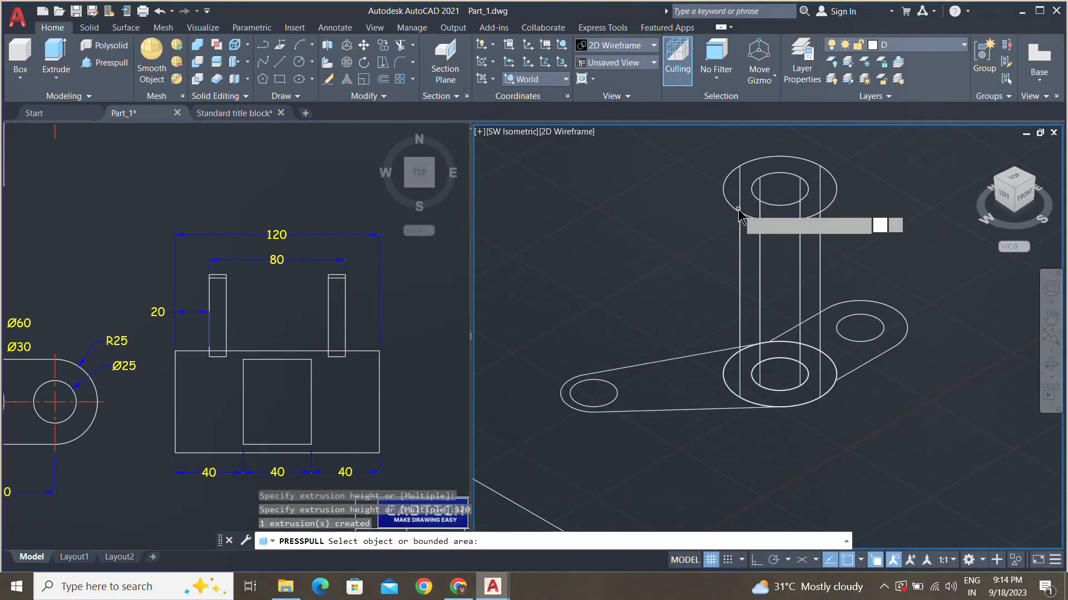
pyautogui.press('Escape')
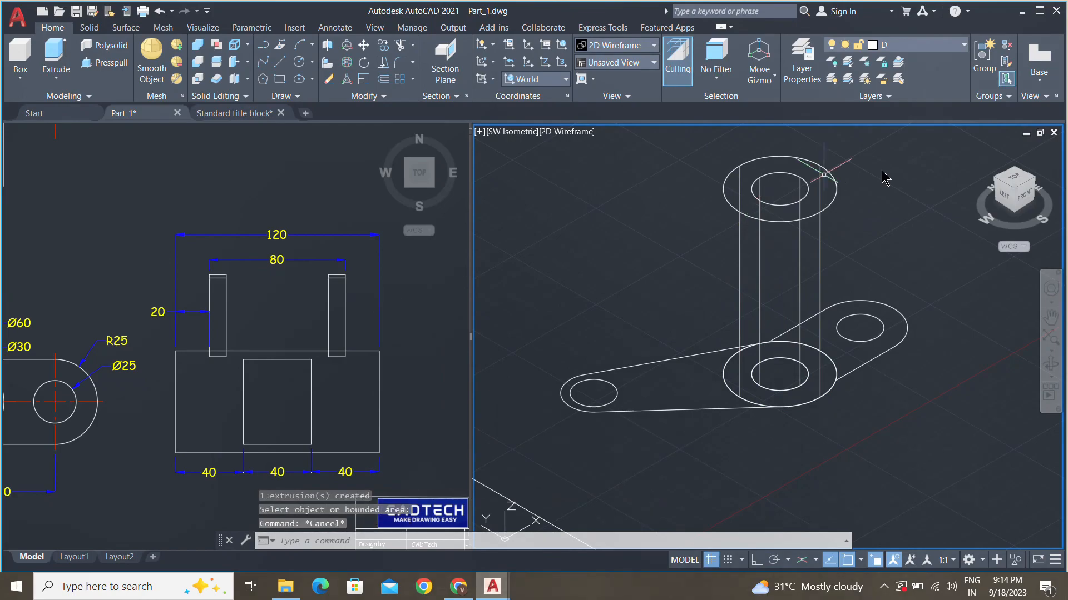
# - Apply the Shades of Gray visual style to the isometric viewport, and make the left viewport active
pyautogui.click(609, 48)
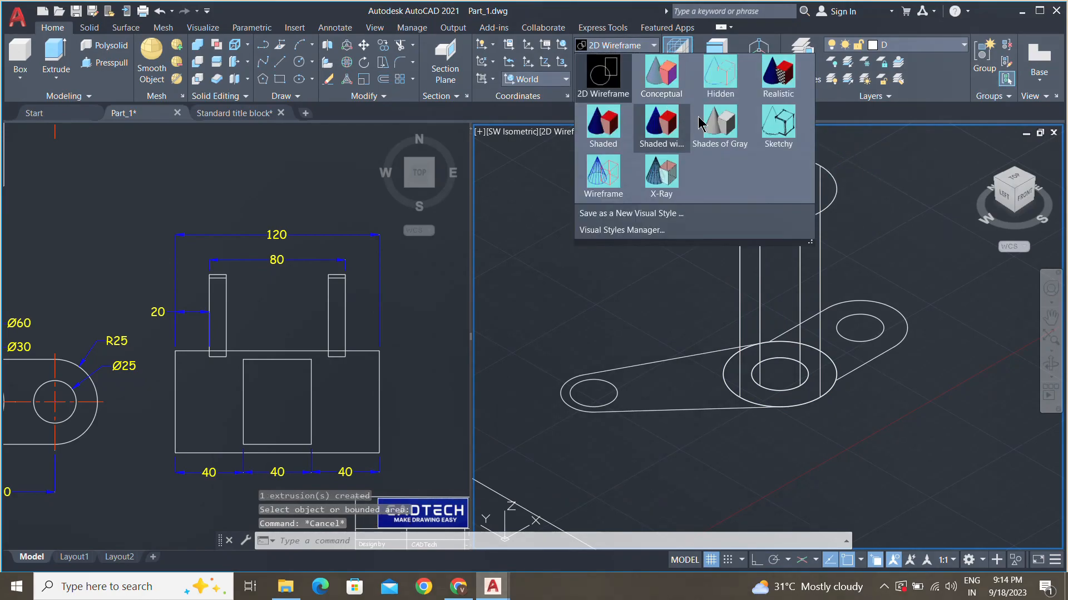
pyautogui.click(720, 128)
pyautogui.scroll(3, 661, 300)
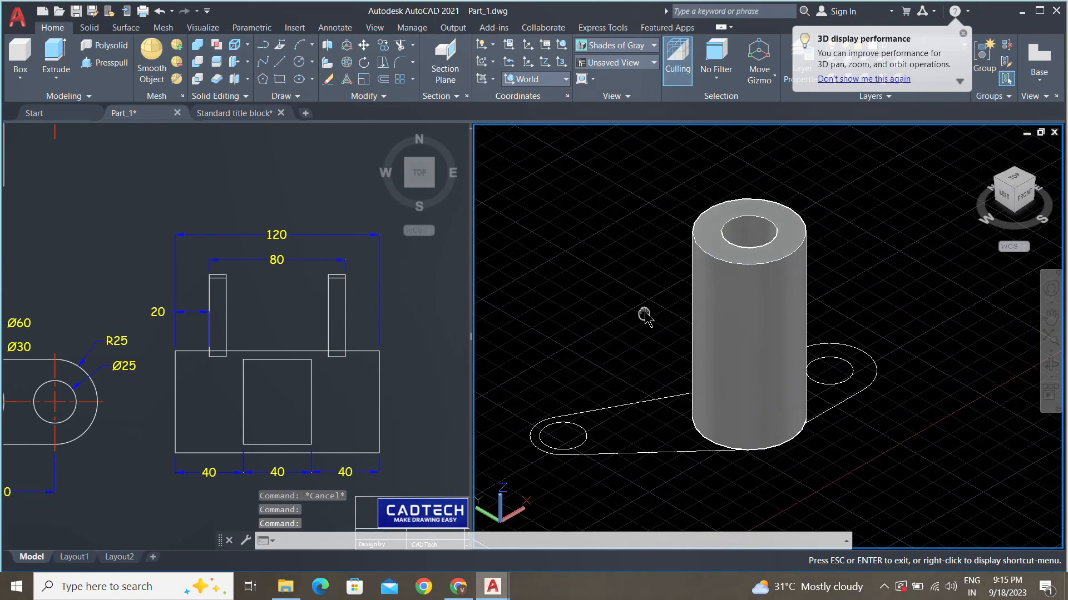
pyautogui.scroll(-2, 644, 336)
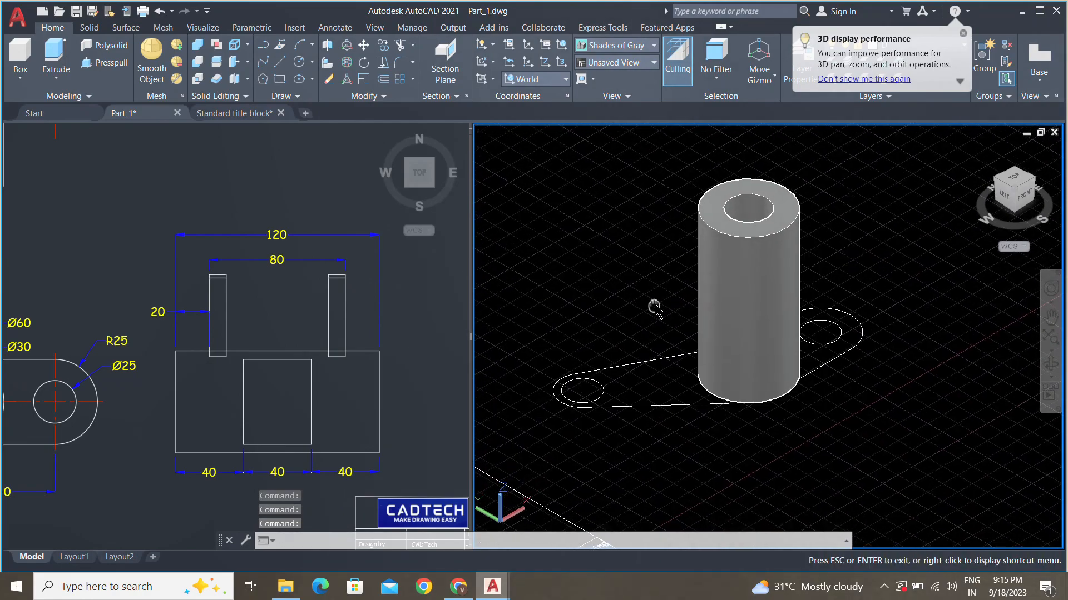
pyautogui.click(270, 302)
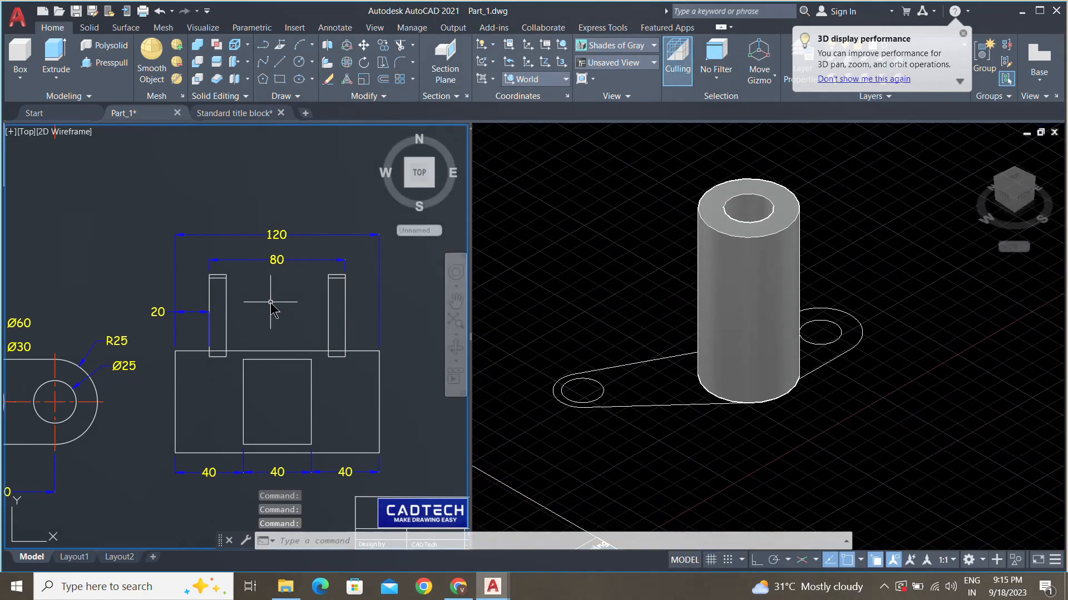
# - Add a linear dimension for the thickness of the right-hand upright plate in the 2D view, placed across the plate
pyautogui.write('dli')
pyautogui.press('Return')
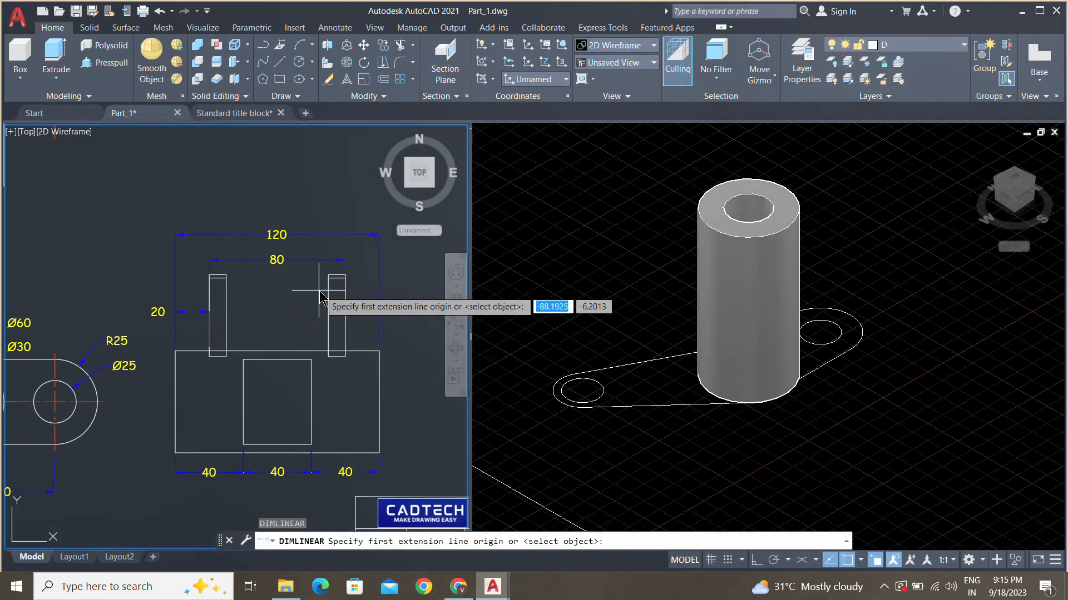
pyautogui.click(329, 276)
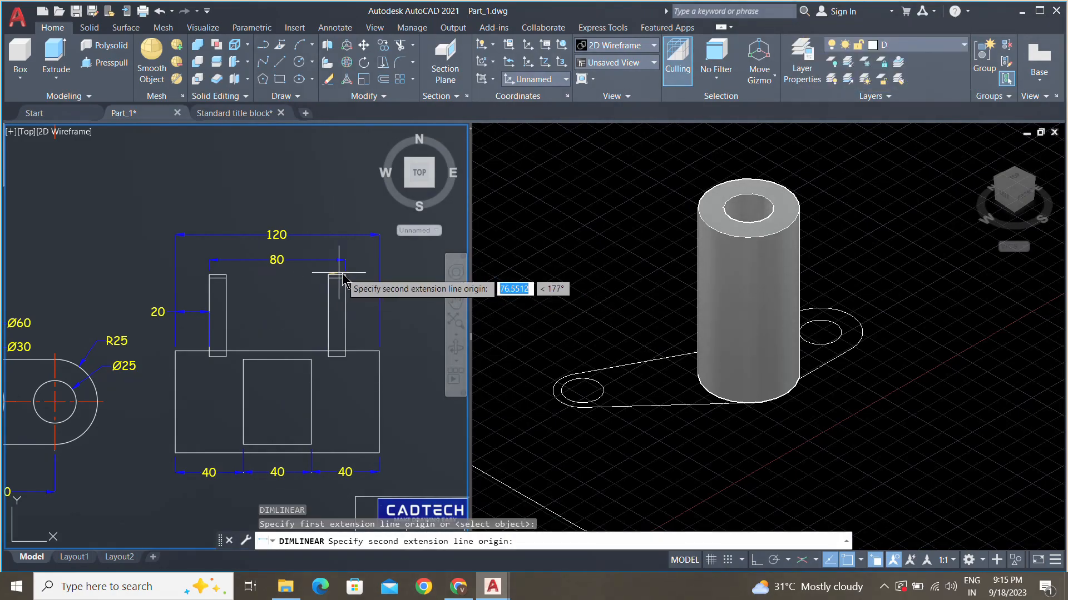
pyautogui.click(345, 275)
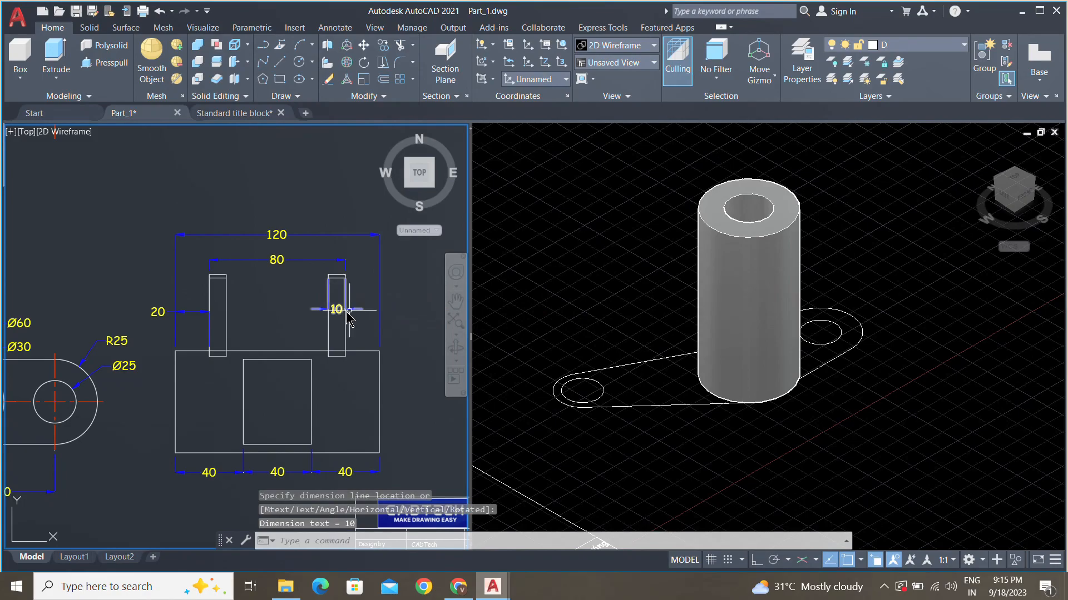
pyautogui.click(267, 311)
# - Presspull the long tapered arm's profile, excluding its hole, to a height of 10 in the isometric viewport
pyautogui.click(674, 442)
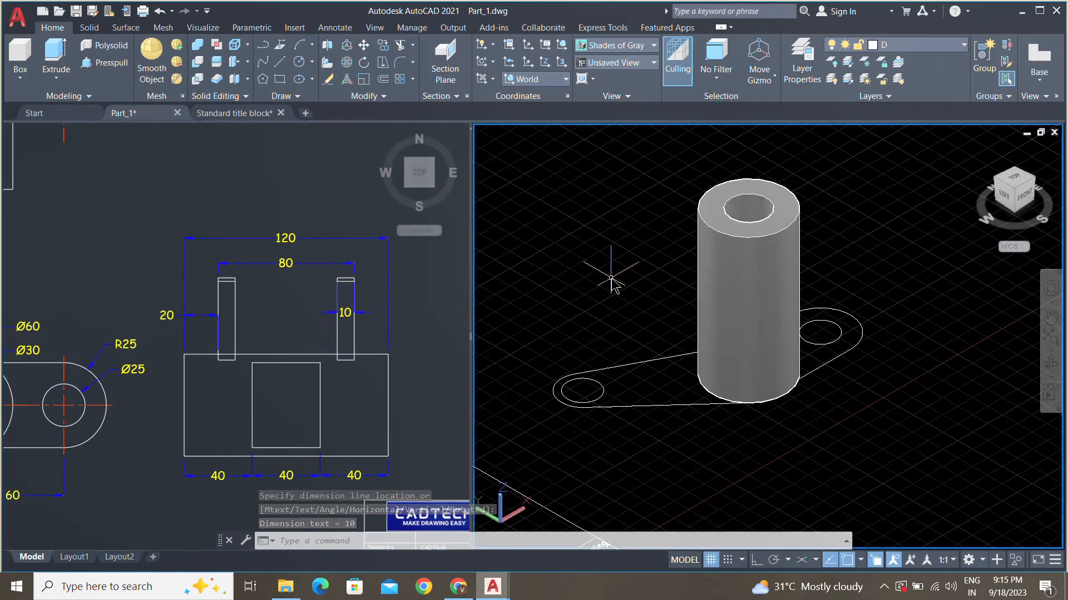
pyautogui.click(121, 69)
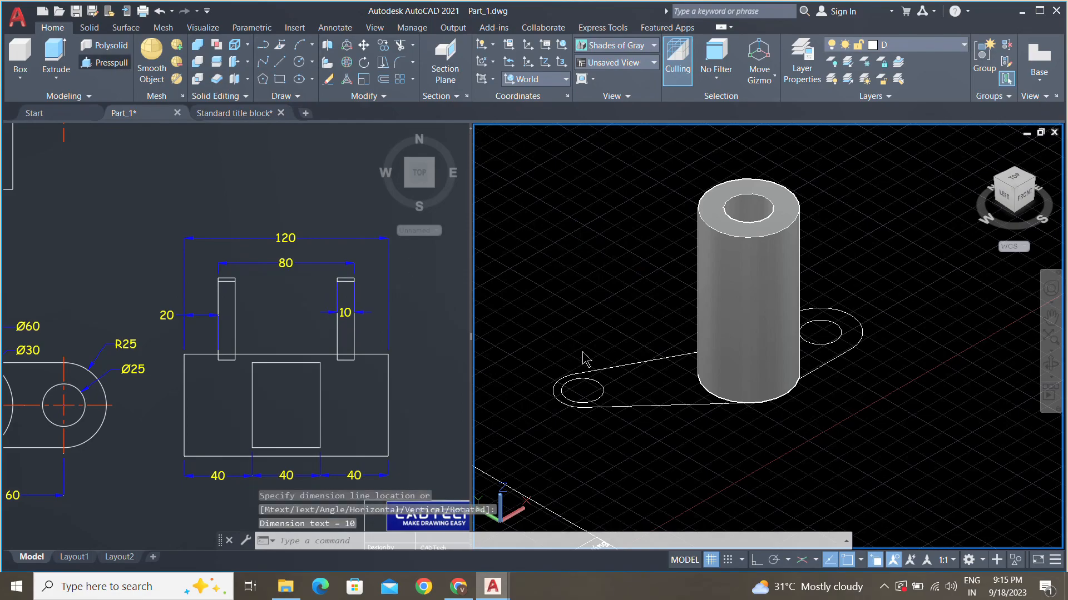
pyautogui.click(631, 394)
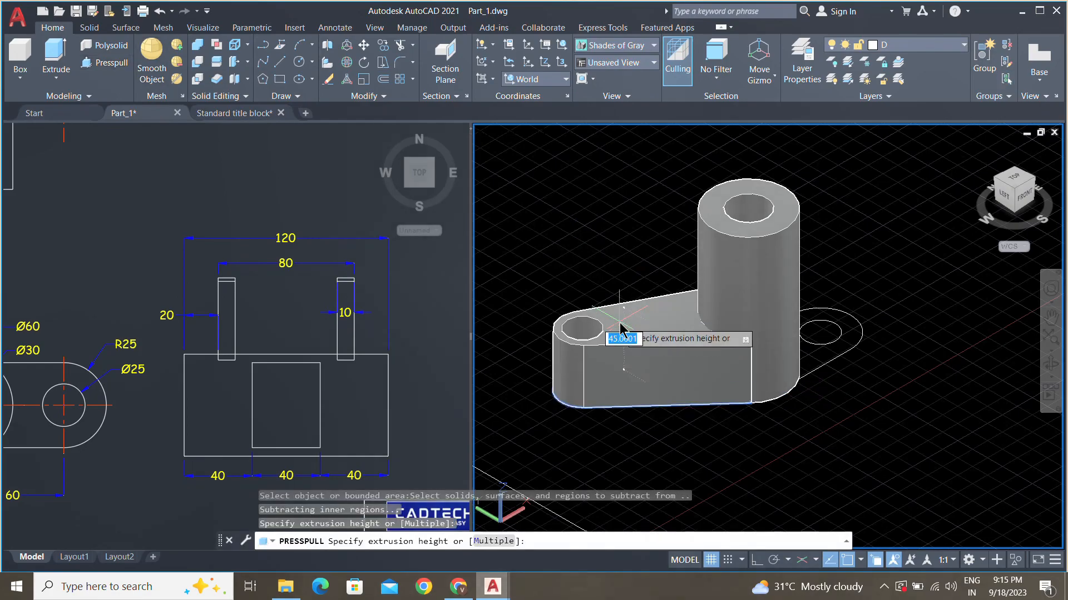
pyautogui.press('Return')
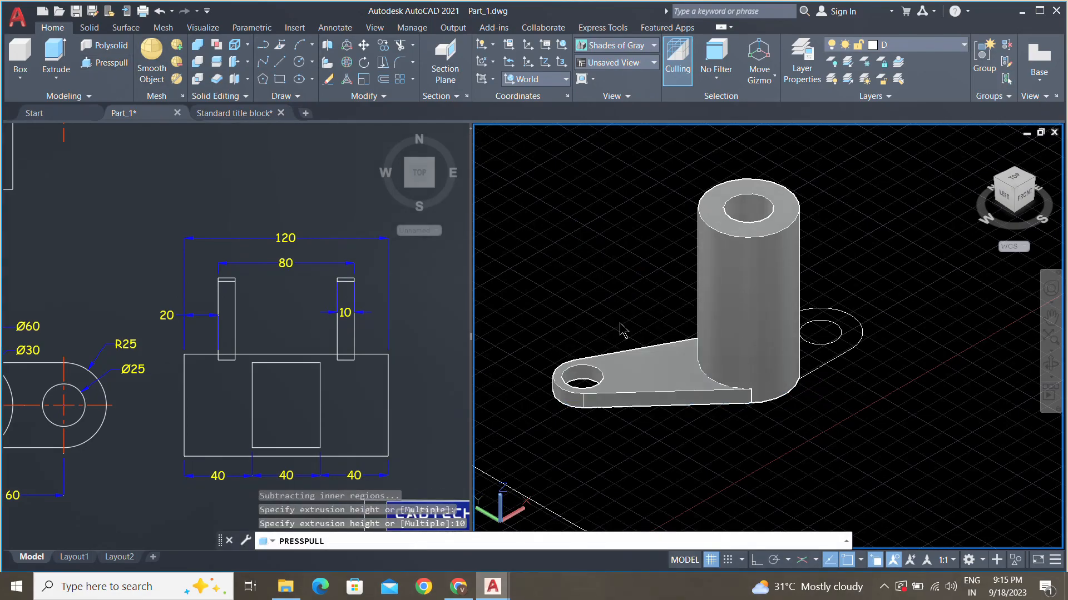
pyautogui.press('Escape')
pyautogui.press('Escape')
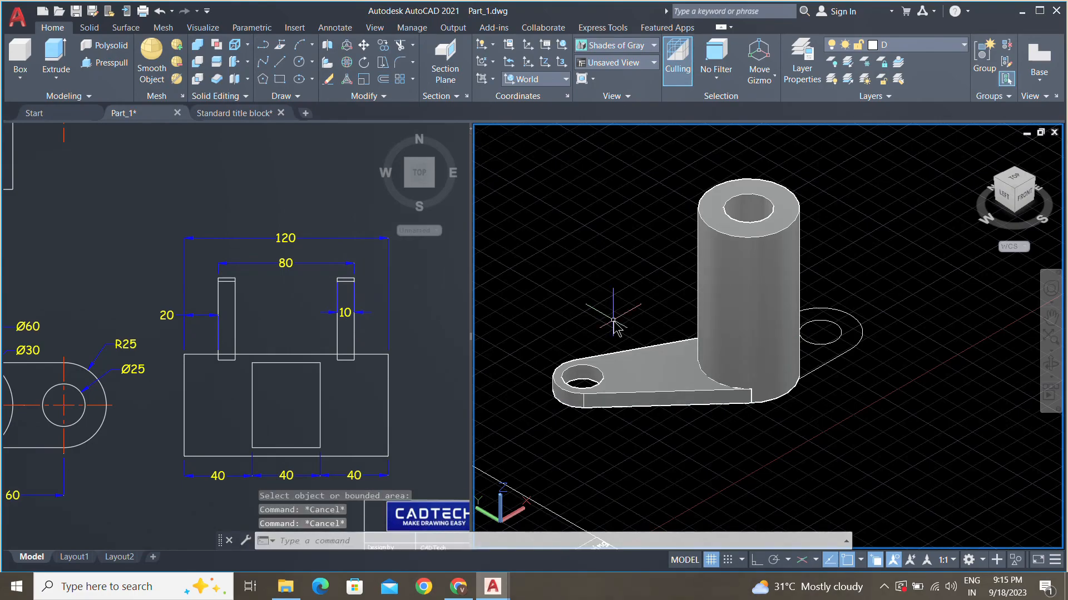
# - Move the thin tapered arm straight up along Z by 20 with Ortho on
pyautogui.write('m')
pyautogui.press('Return')
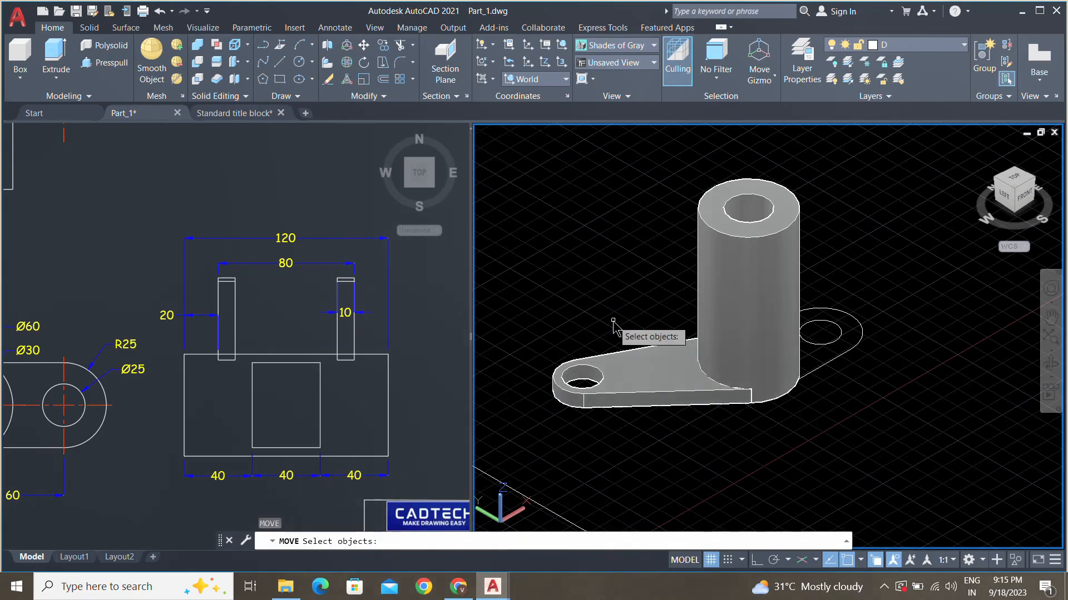
pyautogui.click(653, 370)
pyautogui.press('Return')
pyautogui.click(629, 291)
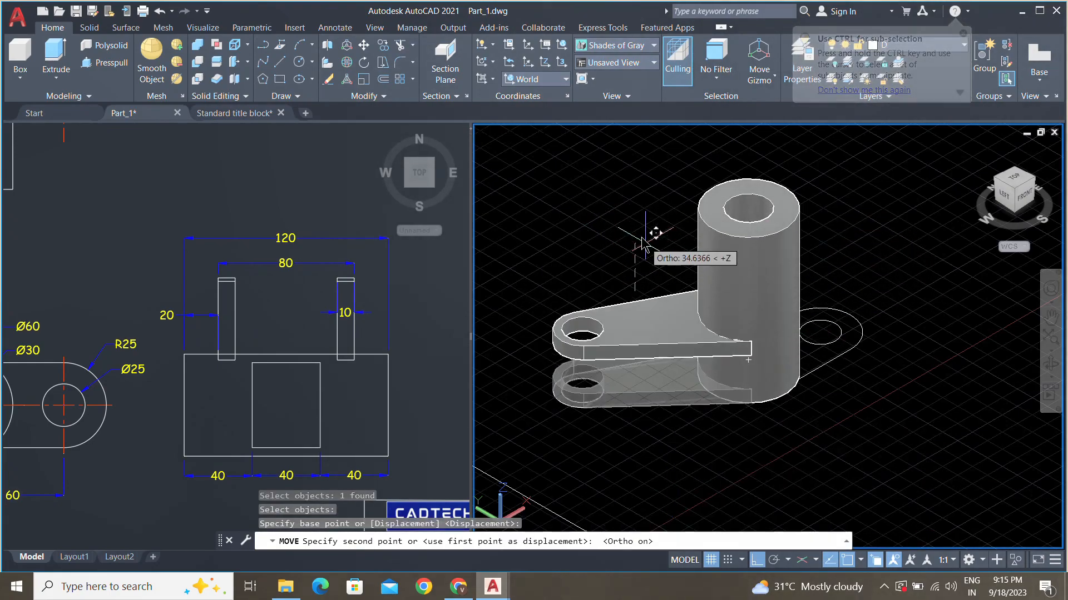
pyautogui.write('2')
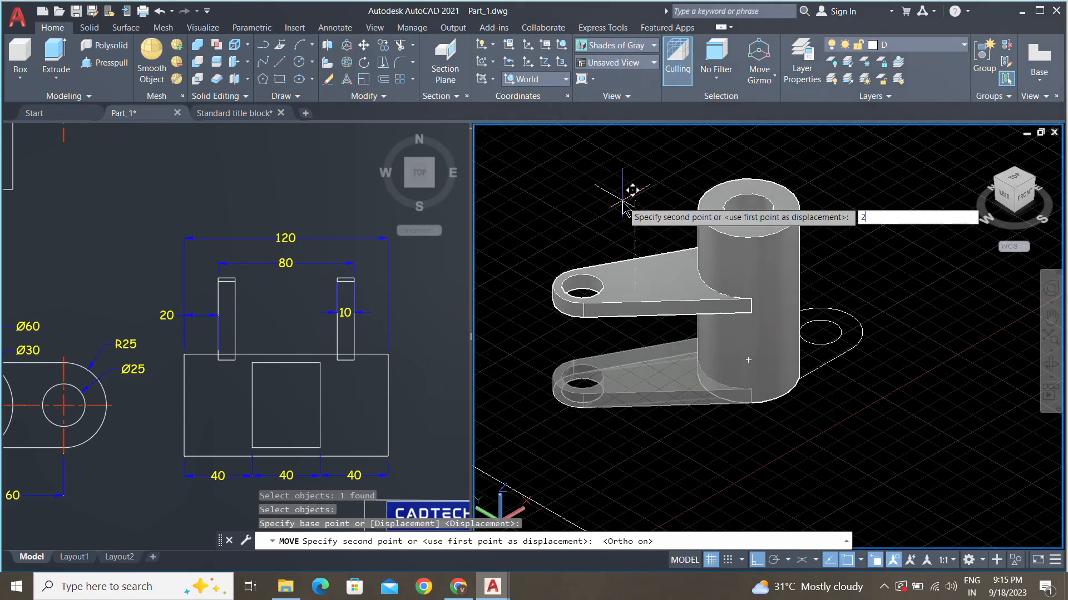
pyautogui.press('Return')
pyautogui.press('Escape')
pyautogui.press('Escape')
pyautogui.press('Escape')
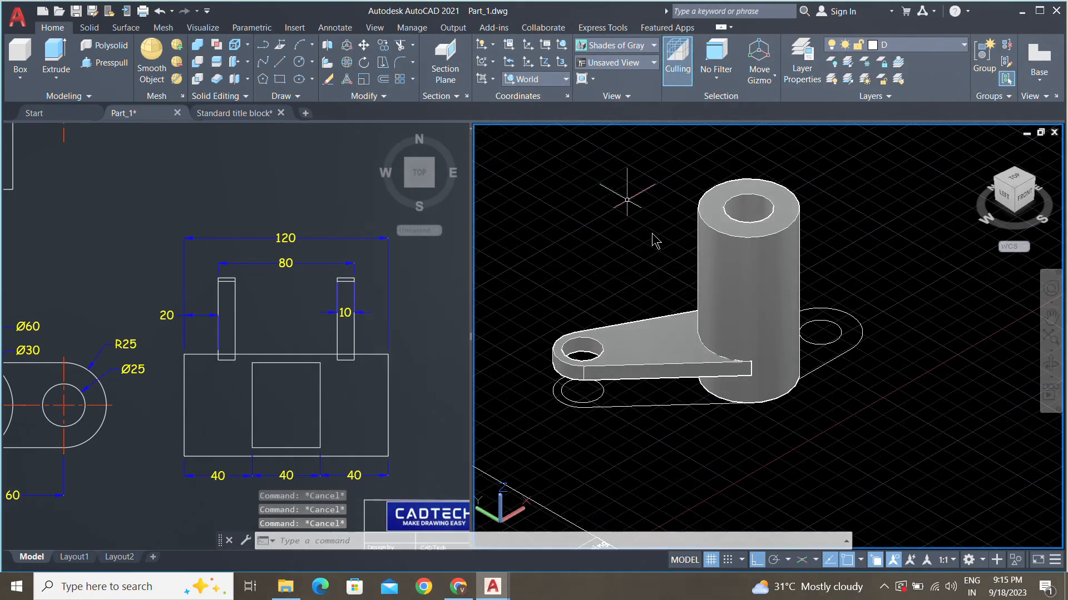
# - Copy the thin tapered arm straight up along Z by 60 to make the second arm
pyautogui.moveTo(649, 250); pyautogui.dragTo(649, 269, button='middle')
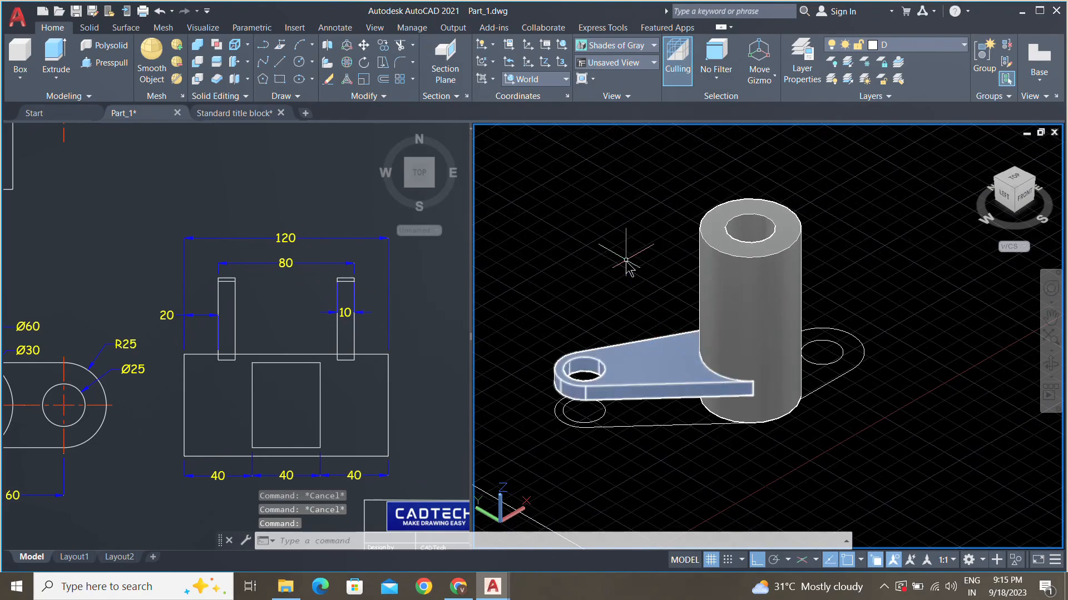
pyautogui.write('co')
pyautogui.press('Return')
pyautogui.click(648, 361)
pyautogui.press('Return')
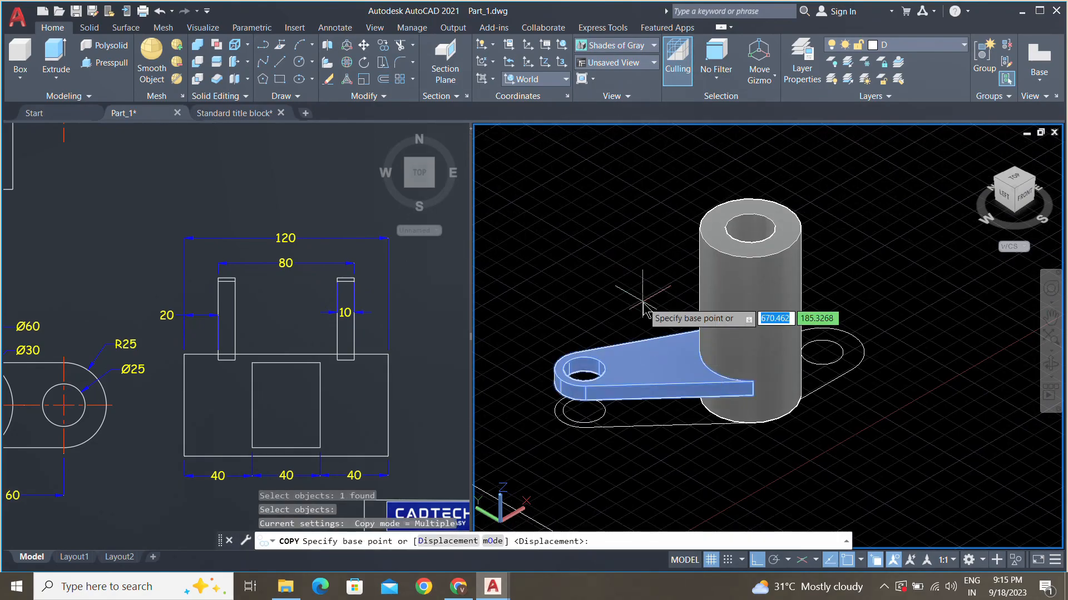
pyautogui.click(639, 300)
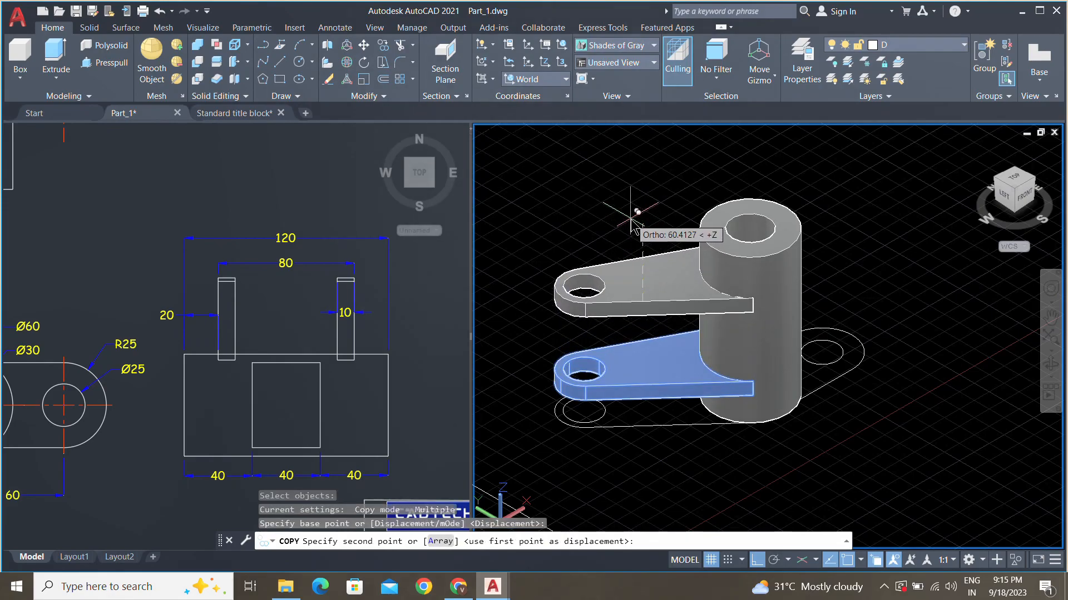
pyautogui.write('60')
pyautogui.press('Return')
pyautogui.press('Escape')
pyautogui.press('Escape')
pyautogui.press('Escape')
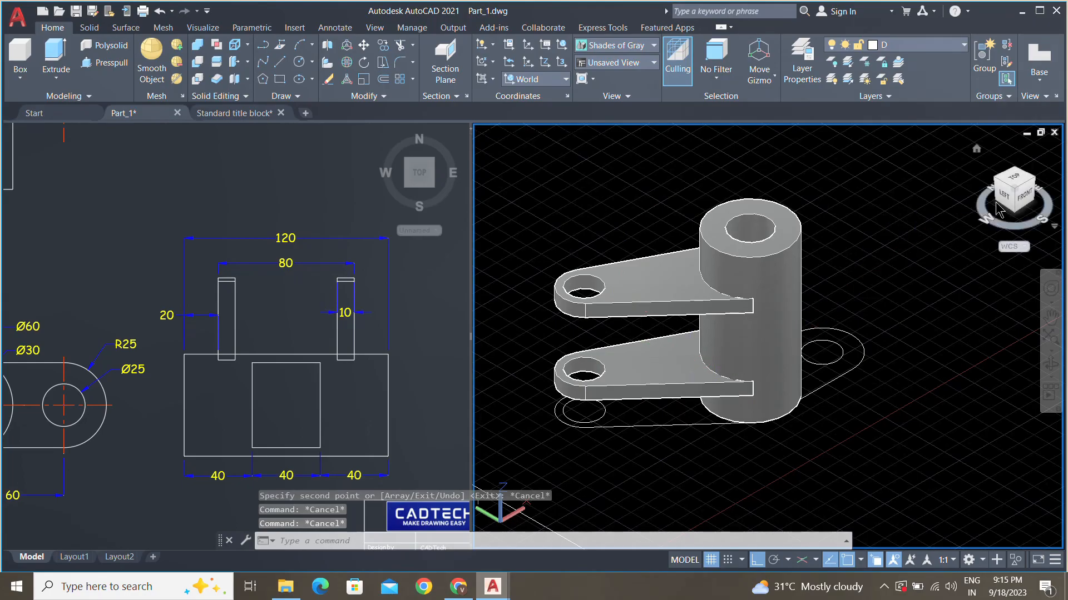
# - Presspull the short arm's profile on the other side of the cylinder, excluding its hole, to a height of 40
pyautogui.click(1036, 182)
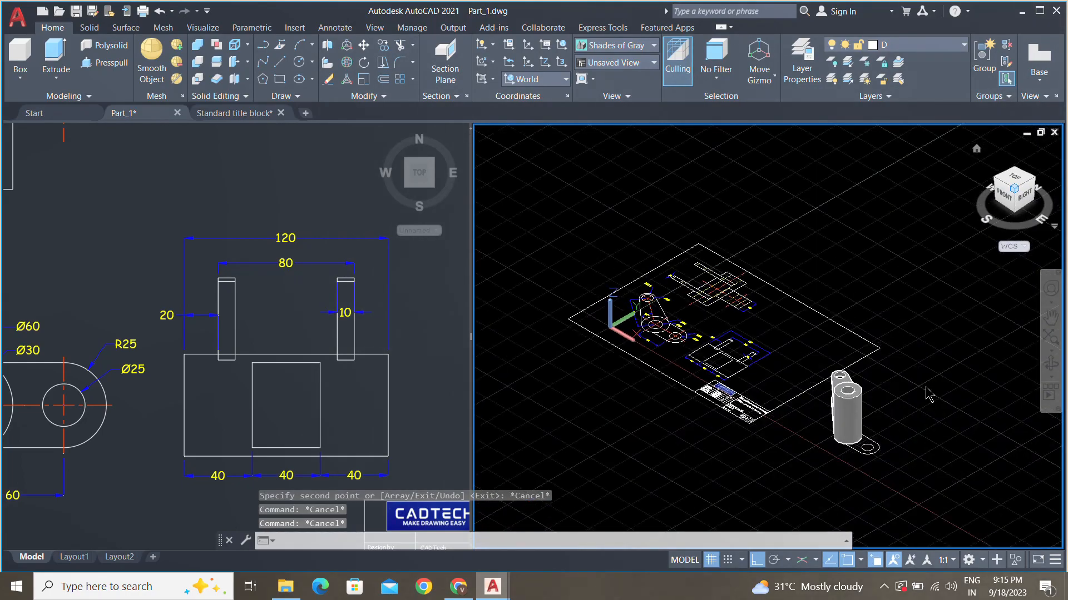
pyautogui.scroll(6, 871, 445)
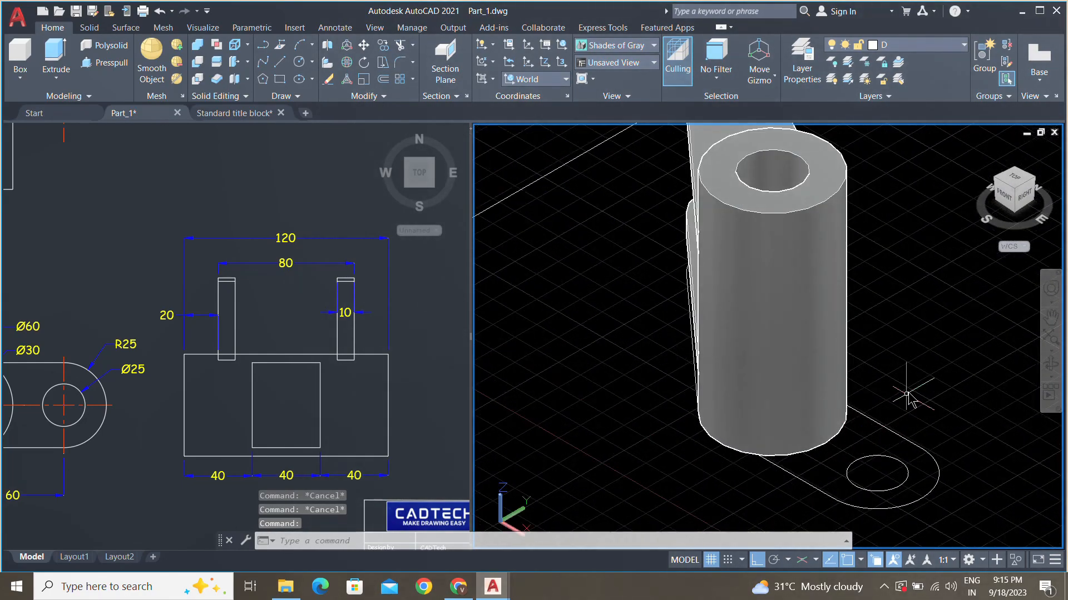
pyautogui.moveTo(913, 388); pyautogui.dragTo(853, 389, button='middle')
pyautogui.click(297, 439)
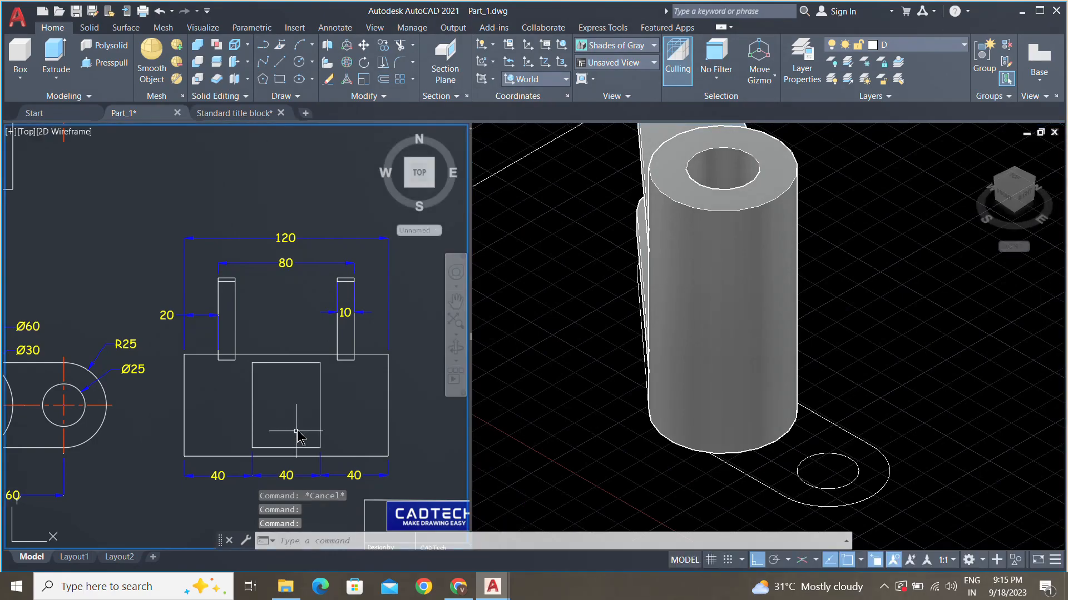
pyautogui.click(127, 64)
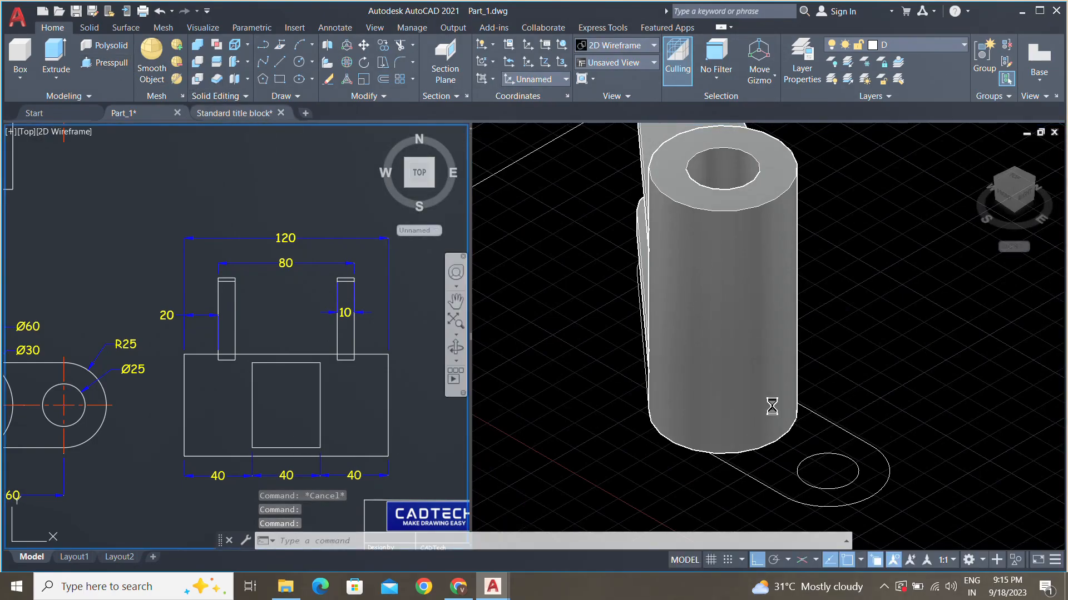
pyautogui.click(810, 435)
pyautogui.click(811, 442)
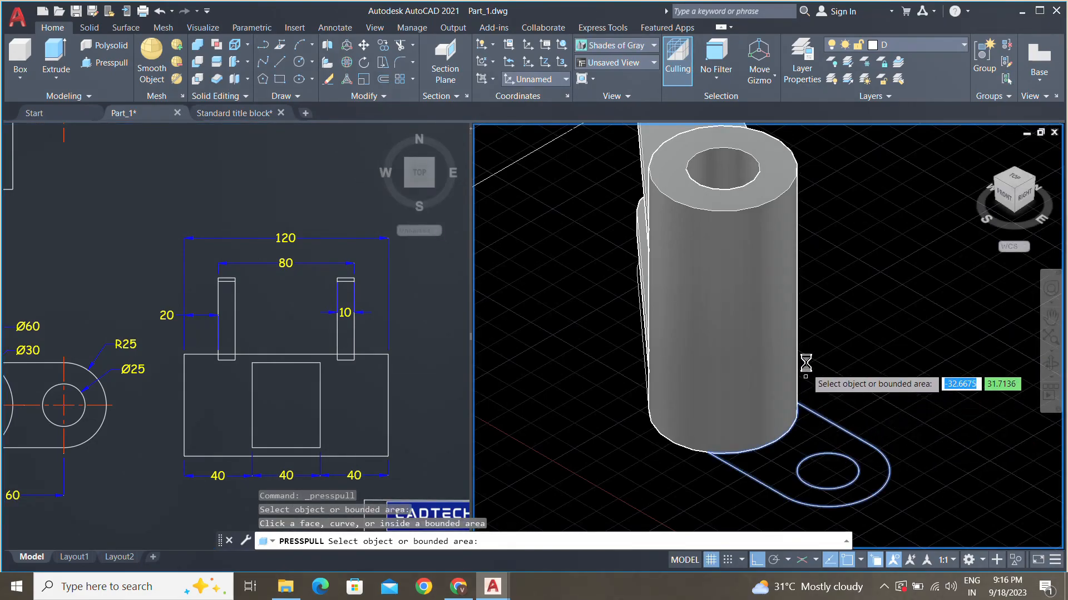
pyautogui.click(818, 431)
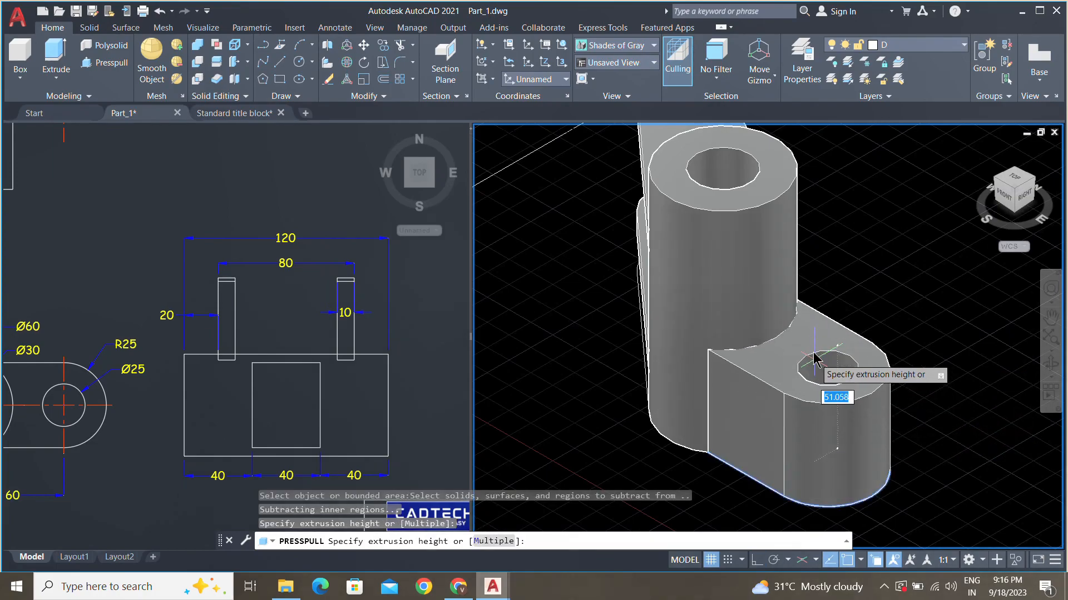
pyautogui.write('40')
pyautogui.press('Return')
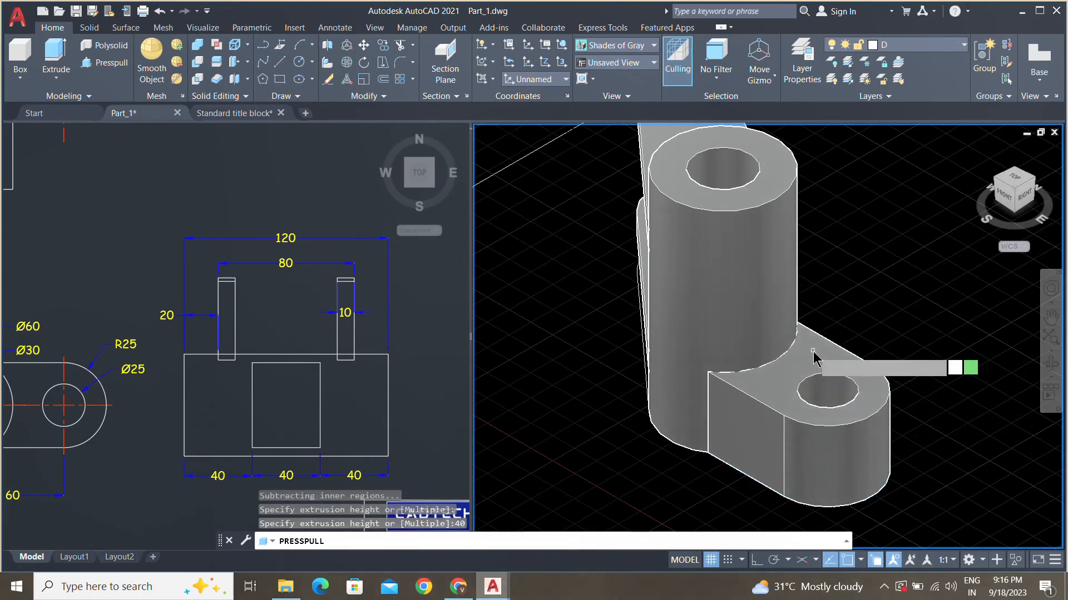
pyautogui.press('Escape')
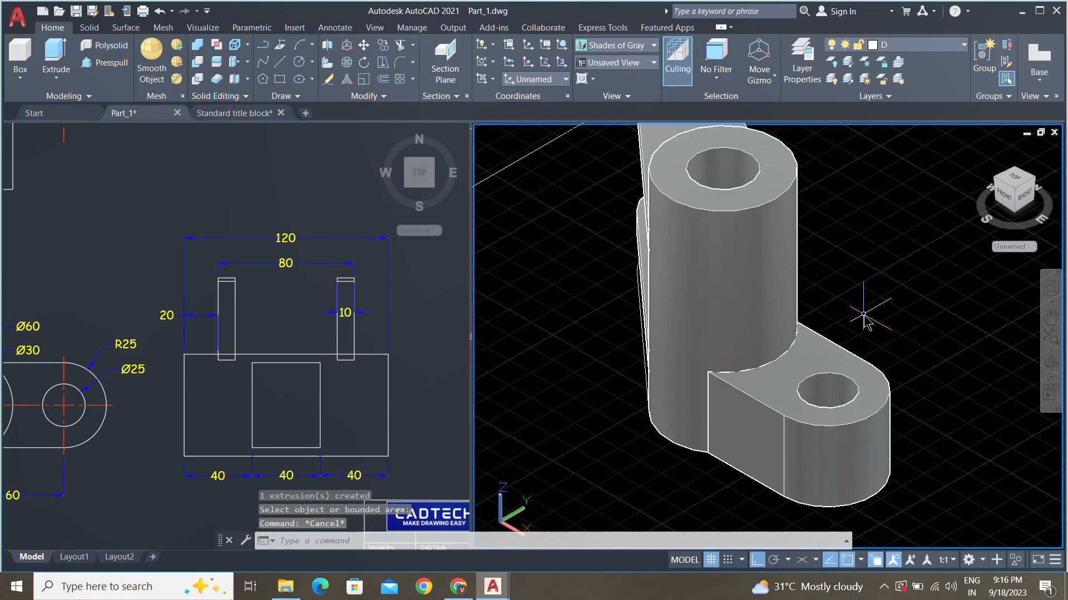
# - Move the thick short arm straight up along Z by 40
pyautogui.write('m')
pyautogui.press('Return')
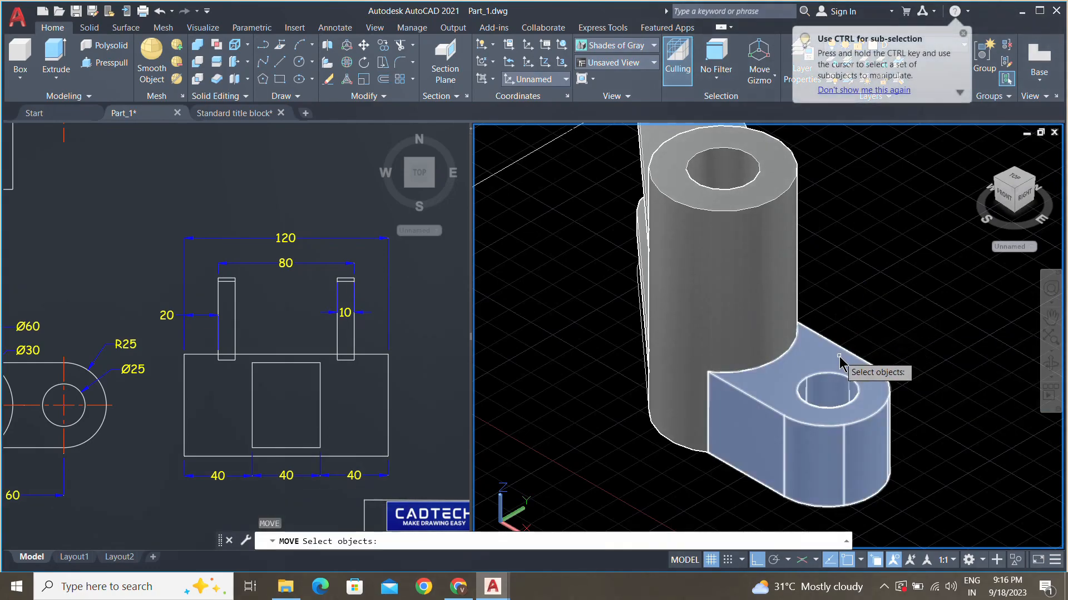
pyautogui.click(846, 369)
pyautogui.press('Return')
pyautogui.click(897, 317)
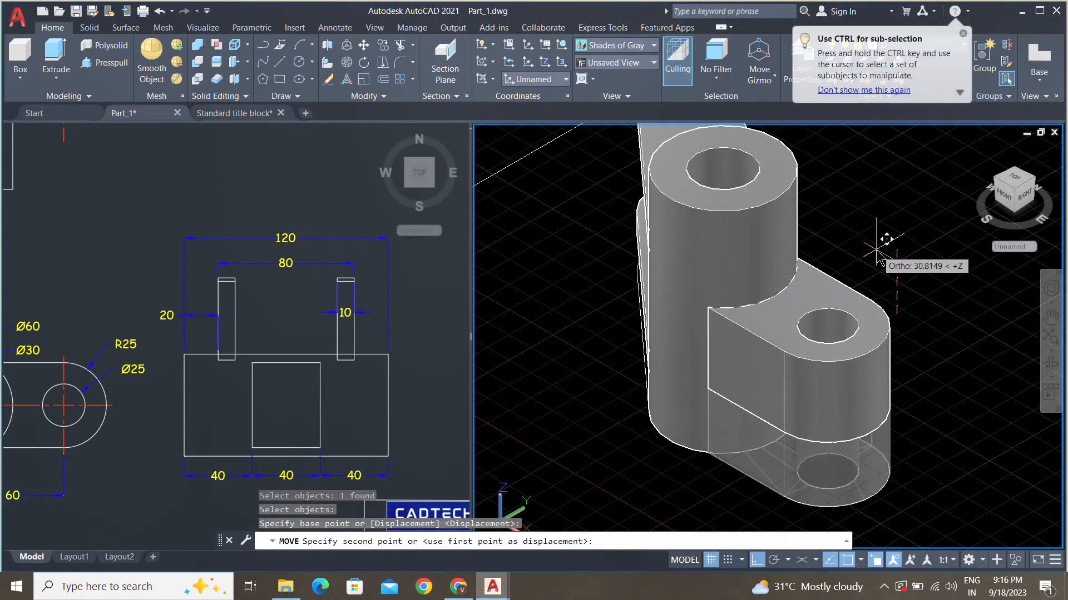
pyautogui.write('40')
pyautogui.press('Return')
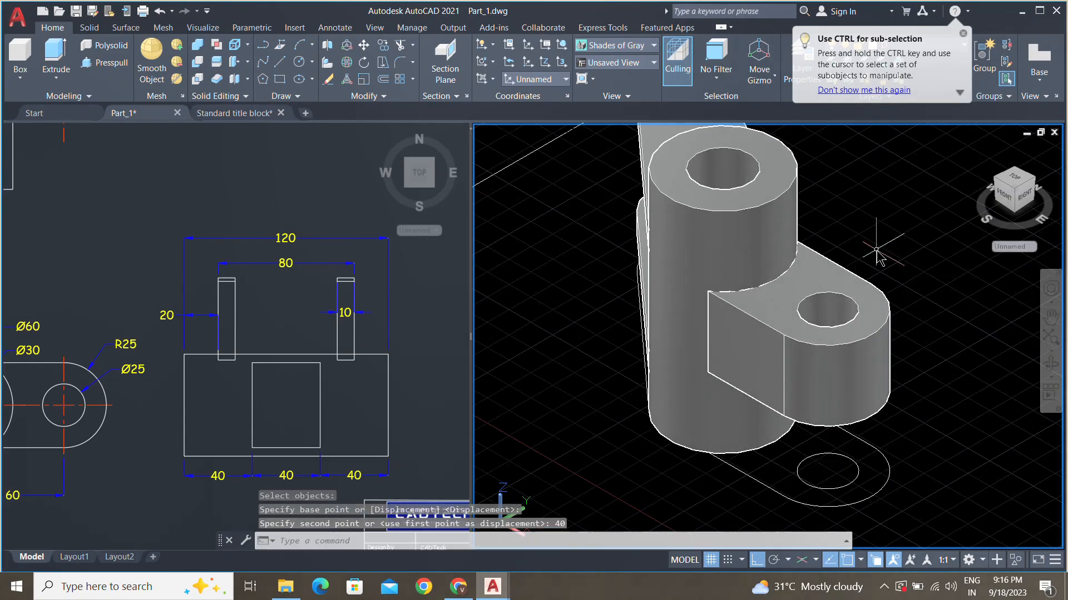
# - Union the two thin arms, the central cylinder and the thick short arm into a single solid
pyautogui.scroll(2, 715, 369)
pyautogui.scroll(-5, 715, 369)
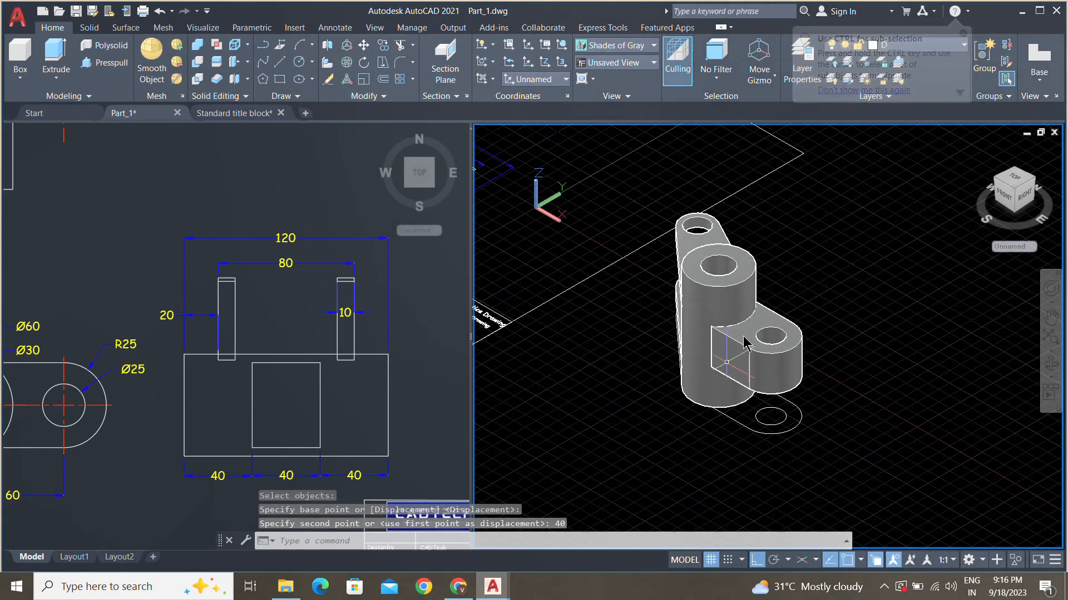
pyautogui.click(997, 188)
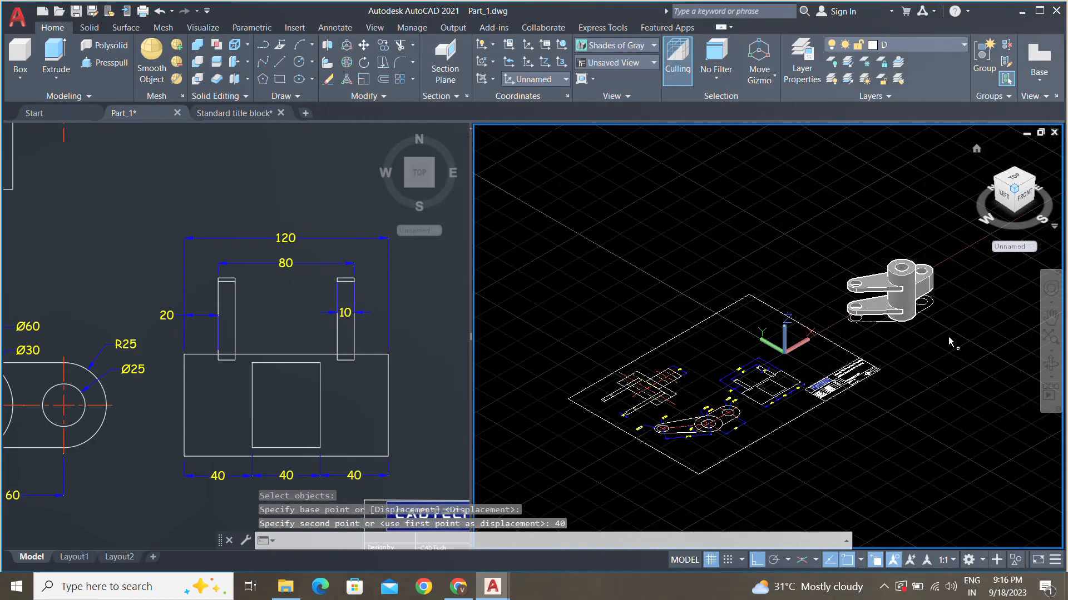
pyautogui.scroll(4, 912, 297)
pyautogui.moveTo(902, 301); pyautogui.dragTo(768, 331, button='middle')
pyautogui.scroll(2, 732, 294)
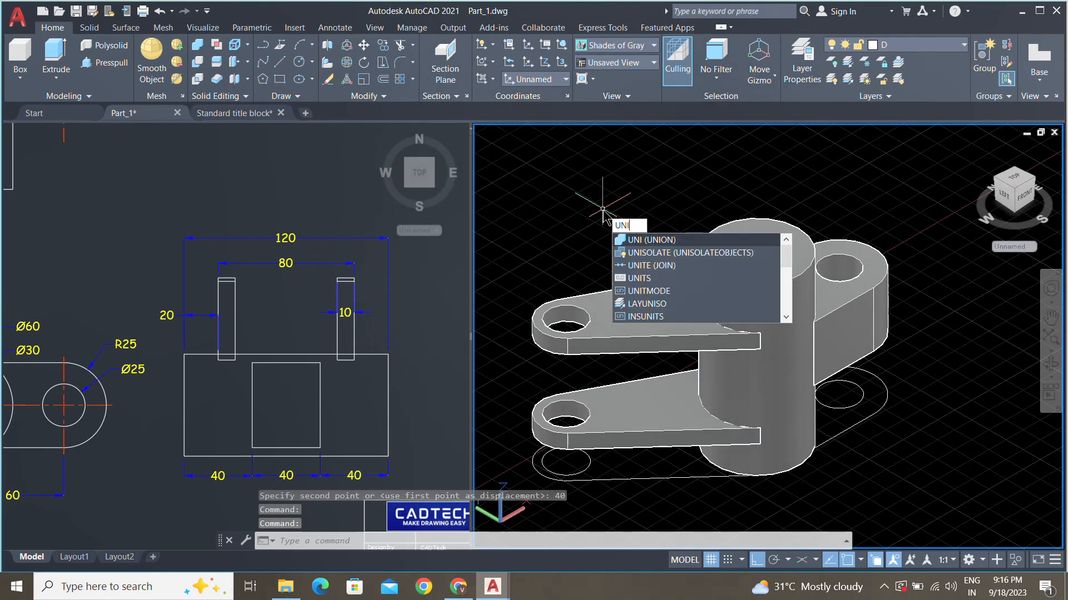
pyautogui.click(652, 242)
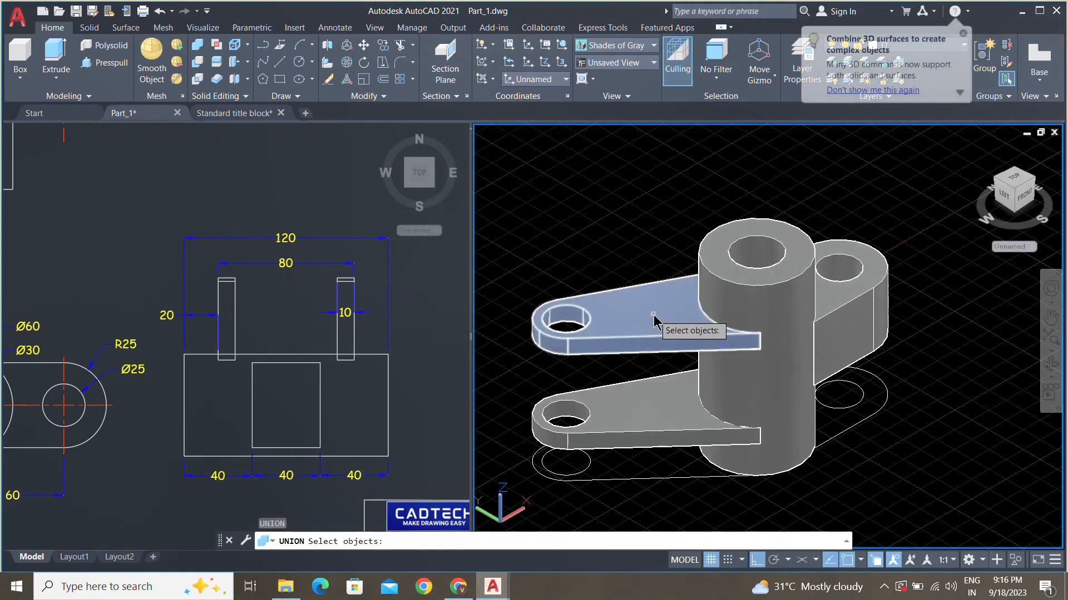
pyautogui.click(658, 331)
pyautogui.click(659, 409)
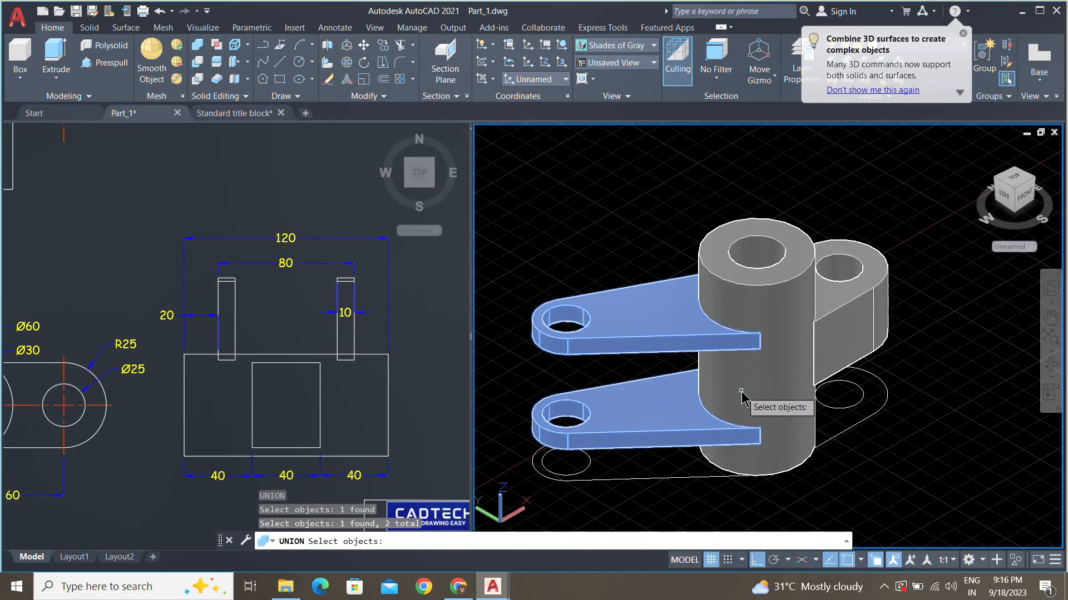
pyautogui.click(745, 403)
pyautogui.click(836, 335)
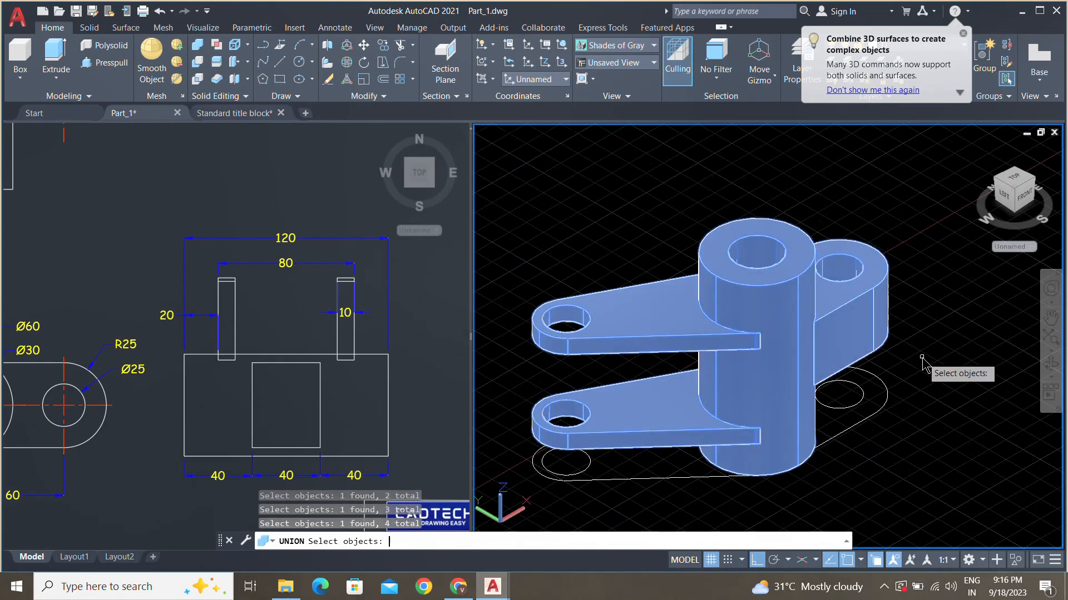
pyautogui.press('Return')
# - Move the united bracket solid straight up along Z, clear of the 2D profile beneath it
pyautogui.moveTo(803, 330); pyautogui.dragTo(780, 272, button='middle')
pyautogui.click(758, 313)
pyautogui.write('m')
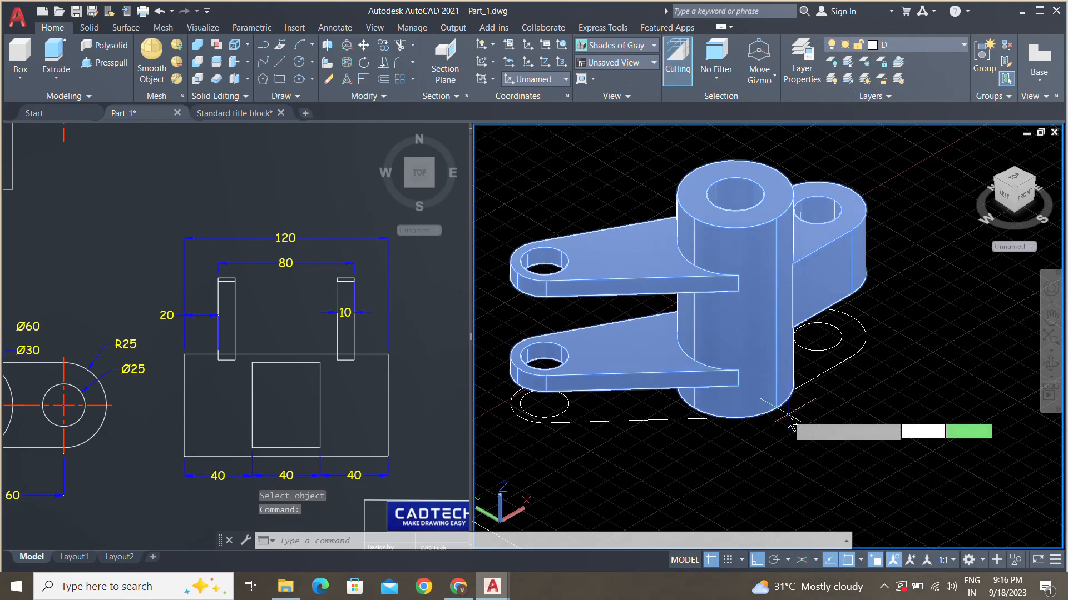
pyautogui.press('Return')
pyautogui.click(789, 416)
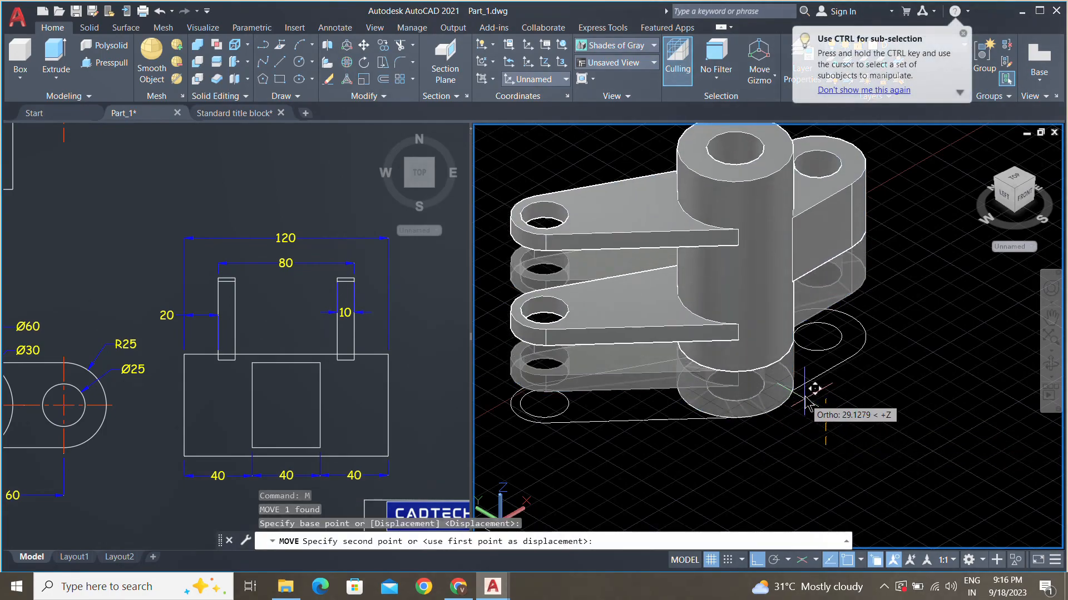
pyautogui.click(813, 375)
# - Erase the leftover 2D circles, arcs and tangent lines beneath the central cylinder and the thick short arm
pyautogui.scroll(3, 817, 439)
pyautogui.click(819, 434)
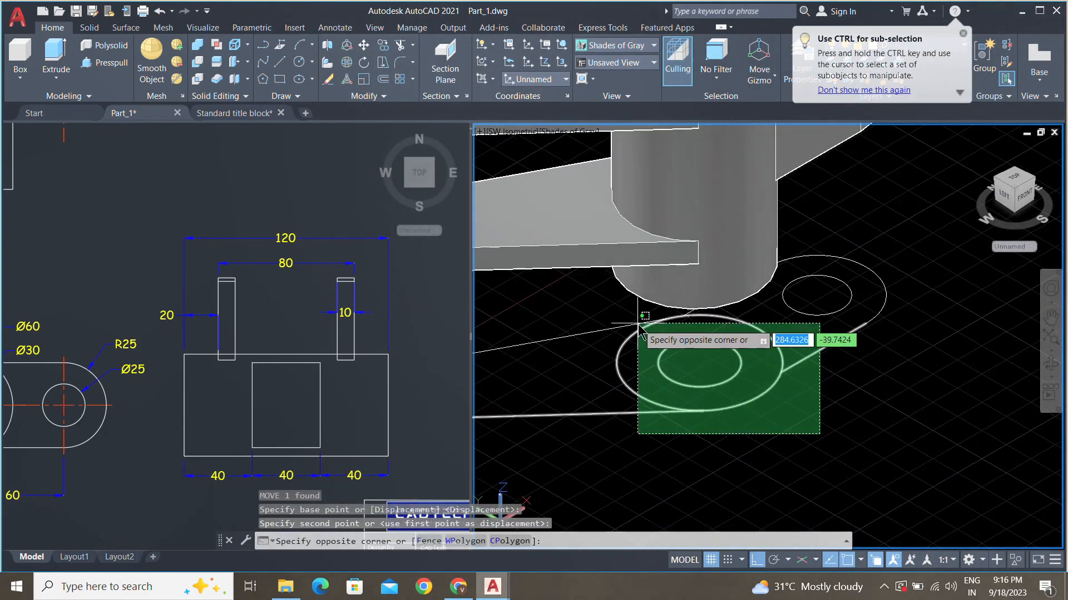
pyautogui.click(624, 318)
pyautogui.click(914, 371)
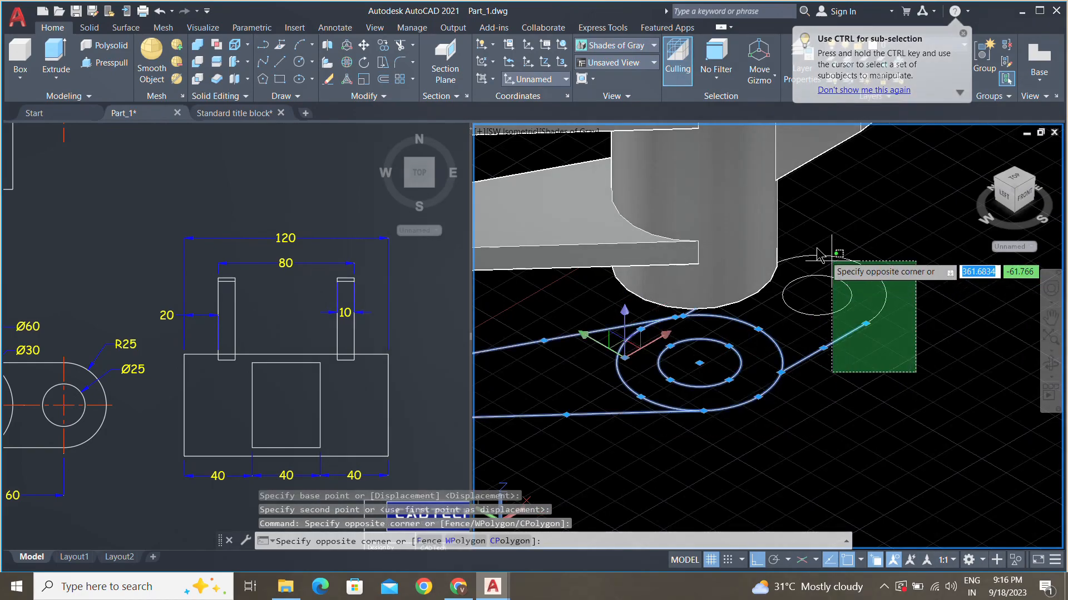
pyautogui.click(820, 257)
pyautogui.press('Delete')
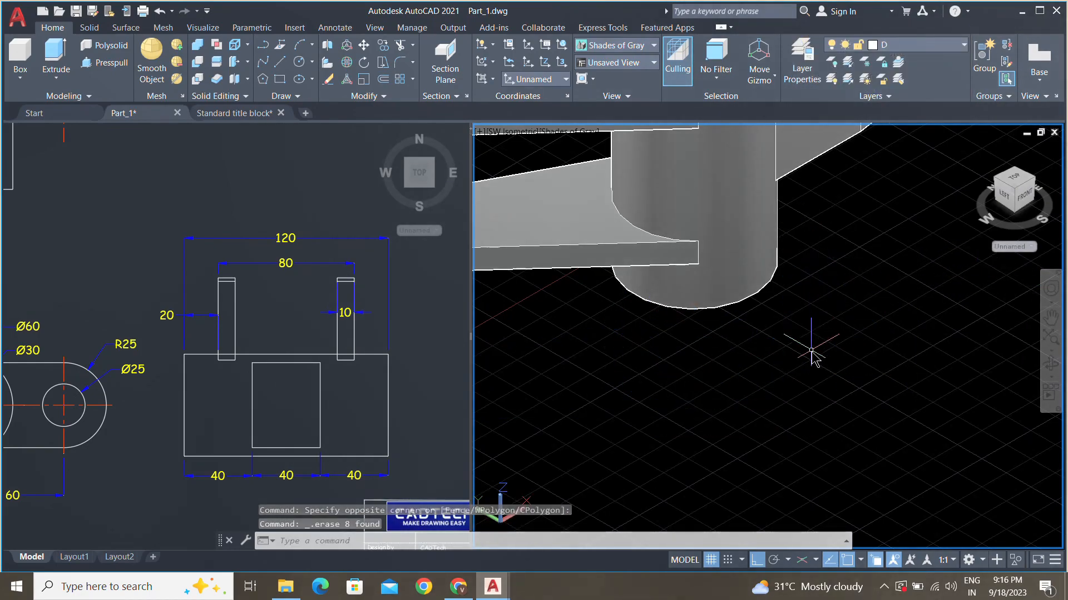
# - Erase the remaining 2D end profile of the thin arm left beneath the solid
pyautogui.scroll(-5, 810, 361)
pyautogui.scroll(2, 717, 359)
pyautogui.click(756, 386)
pyautogui.click(709, 342)
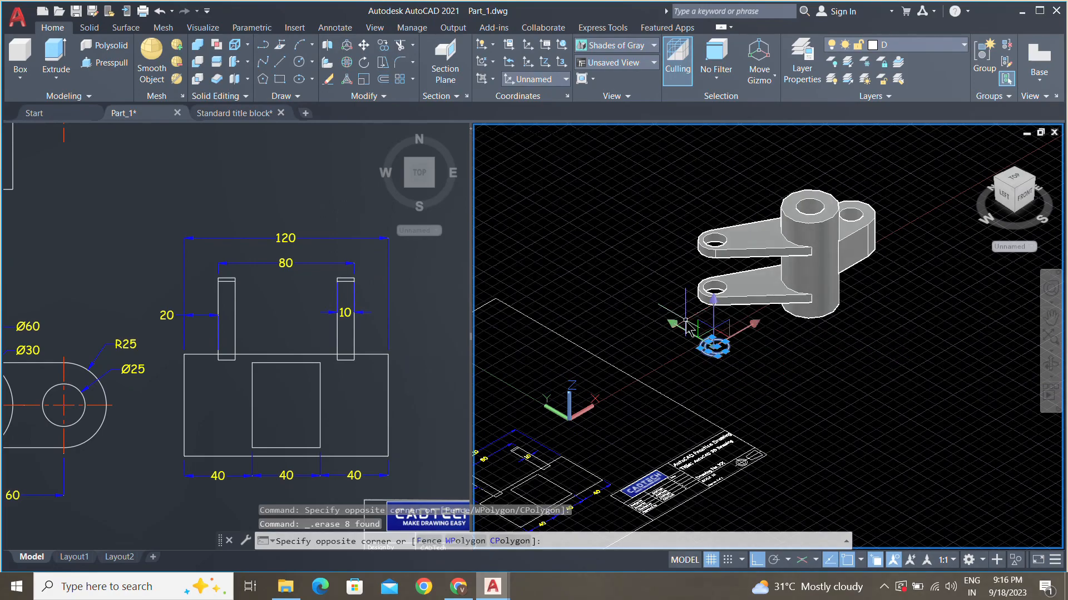
pyautogui.press('Delete')
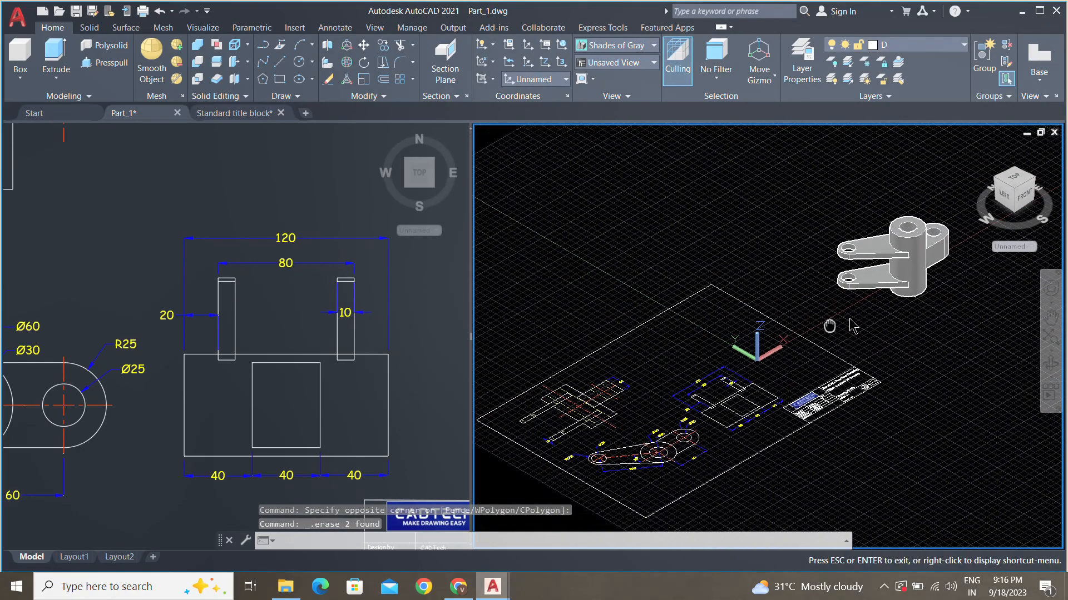
pyautogui.press('Escape')
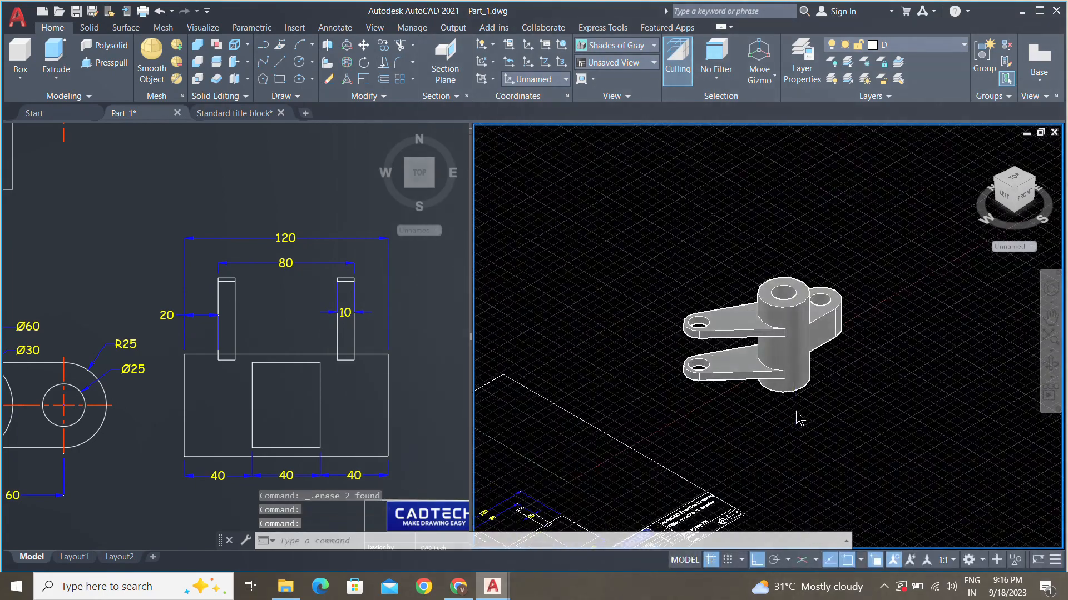
# - Examine the finished bracket from the front and the back-left isometric direction, and bring all dimensioned 2D views into sight beside it
pyautogui.moveTo(713, 453); pyautogui.dragTo(698, 510, button='middle')
pyautogui.scroll(2, 715, 449)
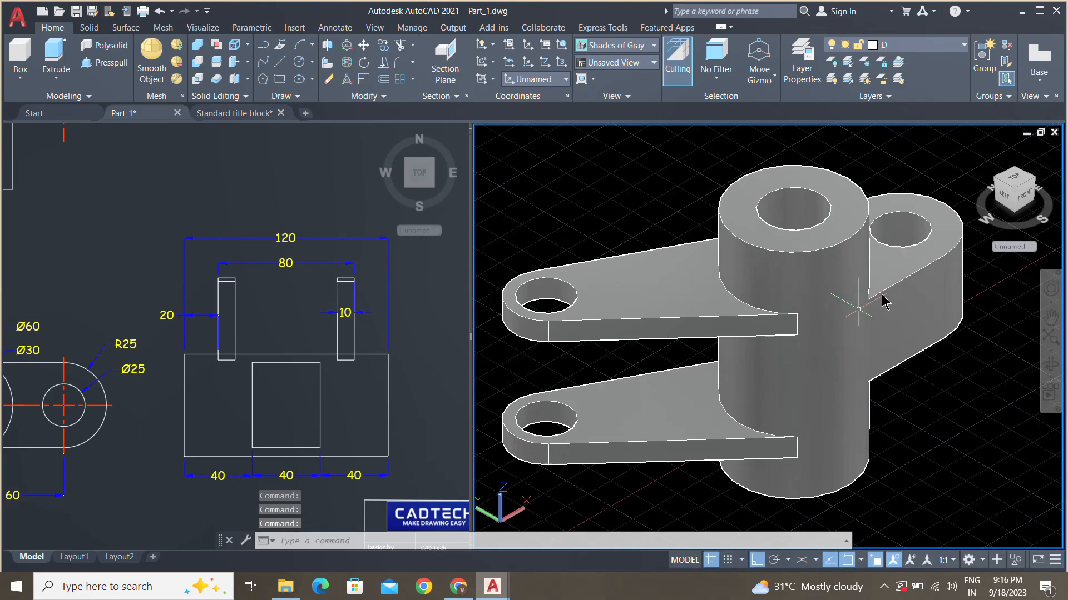
pyautogui.click(1004, 188)
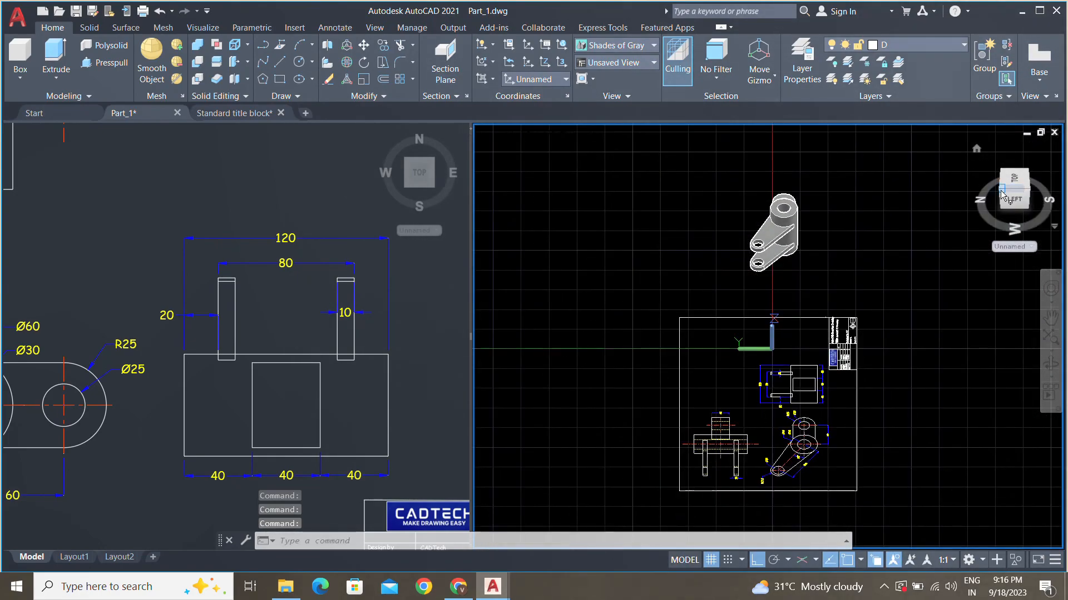
pyautogui.click(1001, 190)
pyautogui.scroll(5, 687, 290)
pyautogui.moveTo(666, 286); pyautogui.dragTo(712, 350, button='middle')
pyautogui.moveTo(606, 344)
pyautogui.mouseDown(button='middle')
pyautogui.moveTo(646, 348)
pyautogui.moveTo(595, 348)
pyautogui.mouseUp(button='middle')
pyautogui.click(301, 399)
pyautogui.scroll(-1, 289, 390)
pyautogui.moveTo(308, 380)
pyautogui.mouseDown(button='middle')
pyautogui.moveTo(362, 389)
pyautogui.moveTo(339, 410)
pyautogui.moveTo(369, 422)
pyautogui.moveTo(367, 412)
pyautogui.mouseUp(button='middle')
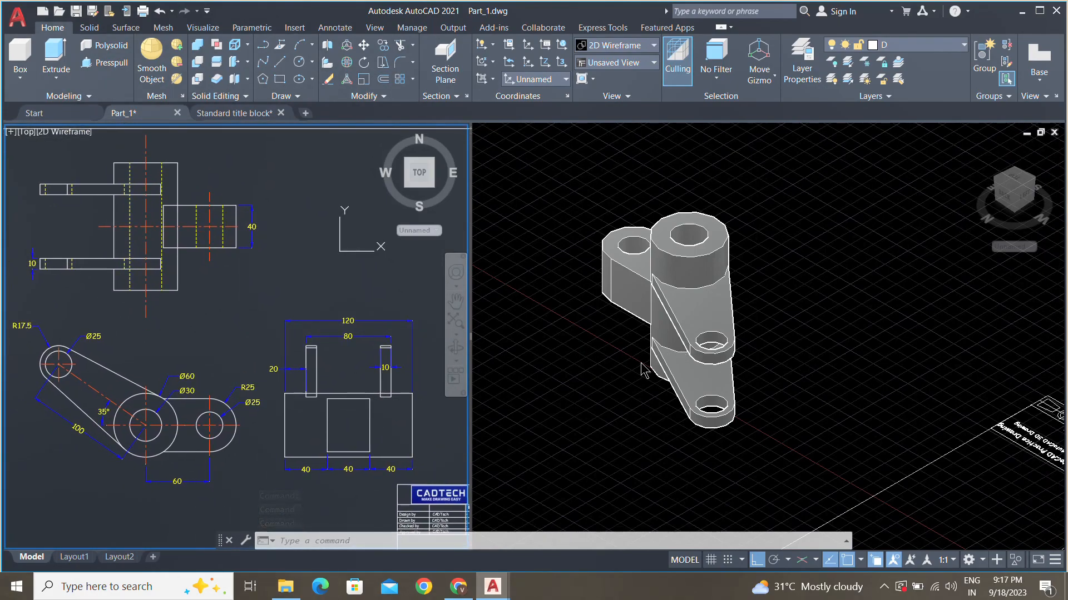
# - Examine the bracket close up from the right-back isometric direction, showing the thick short arm in front
pyautogui.scroll(2, 662, 364)
pyautogui.scroll(-2, 660, 365)
pyautogui.moveTo(573, 364); pyautogui.dragTo(634, 362, button='middle')
pyautogui.click(598, 383)
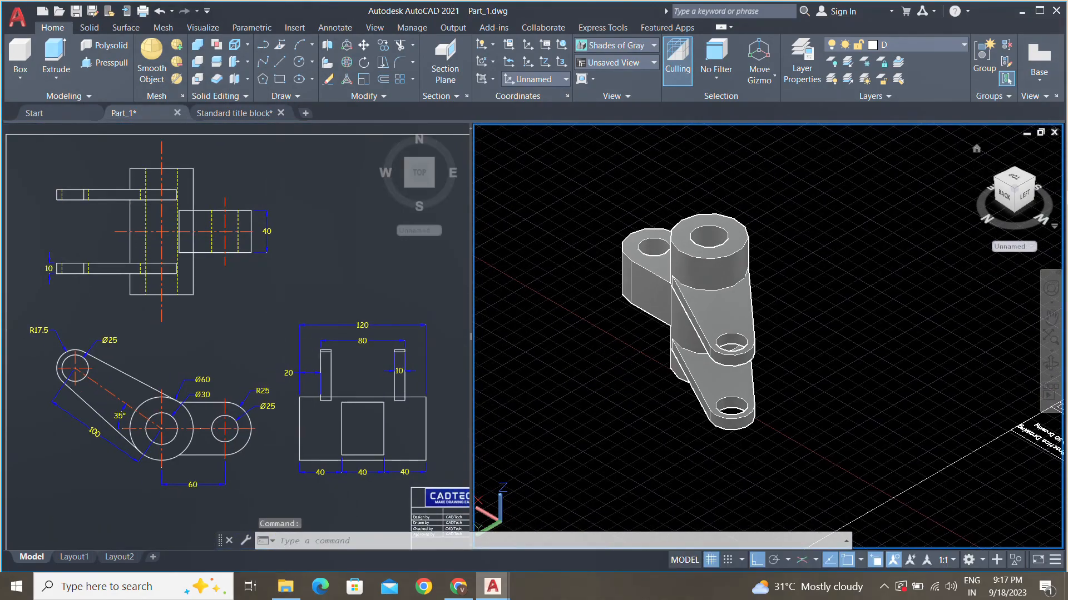
pyautogui.click(996, 180)
pyautogui.scroll(5, 671, 400)
pyautogui.moveTo(670, 396); pyautogui.dragTo(812, 362, button='middle')
pyautogui.scroll(2, 839, 358)
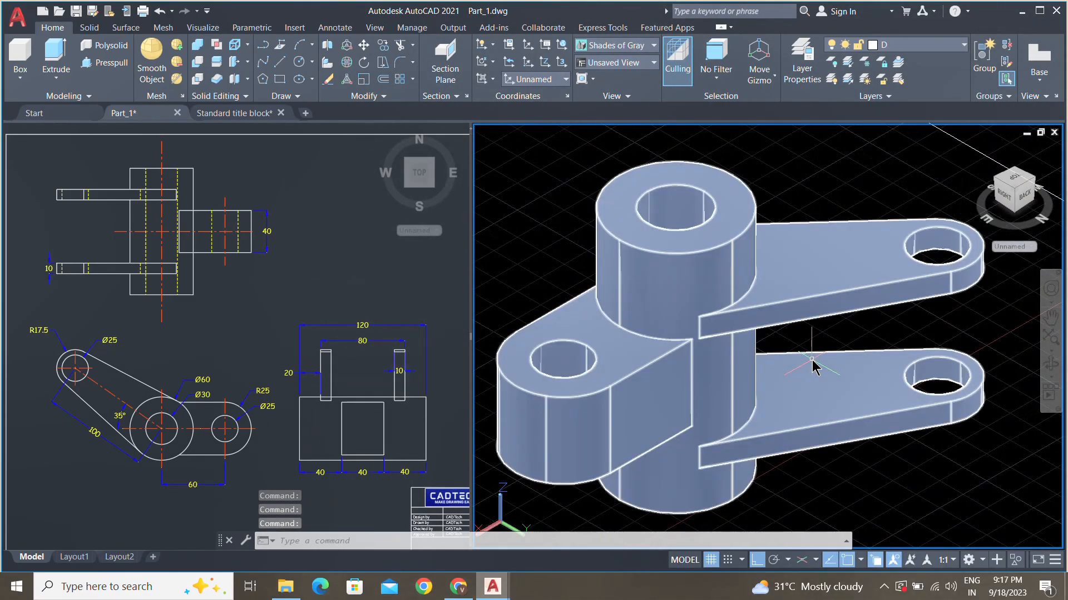